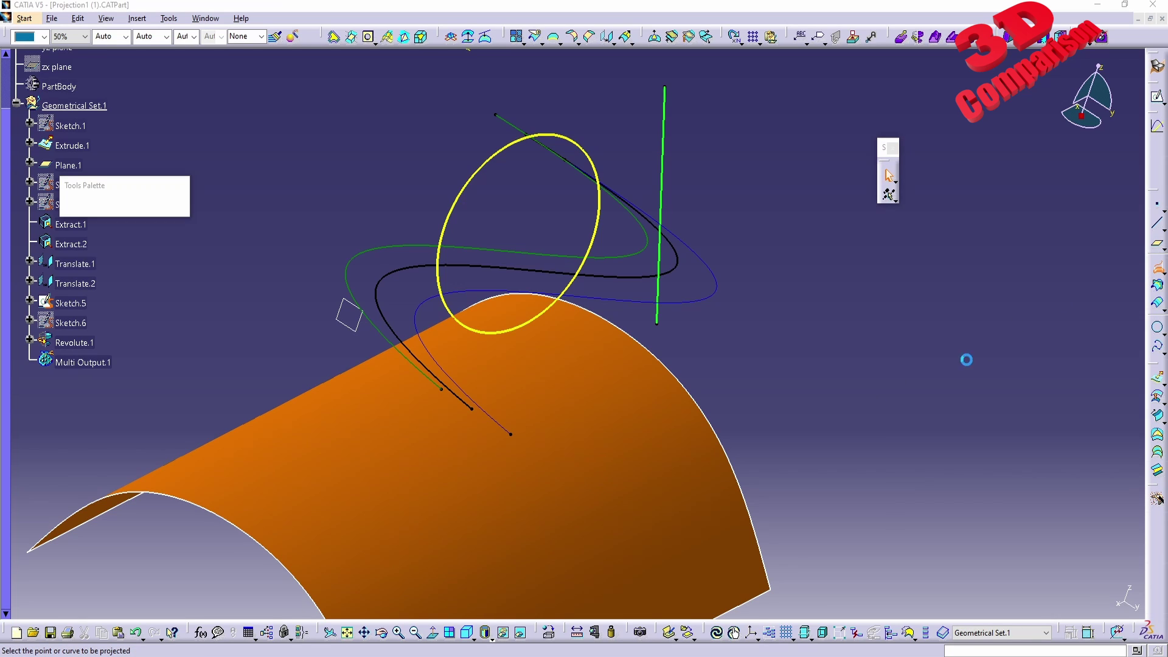
Project Translate.1's end vertex Along a direction, Z Component, onto the orange Extrude.1 surface.
left_click_drag(803, 372, 859, 369)
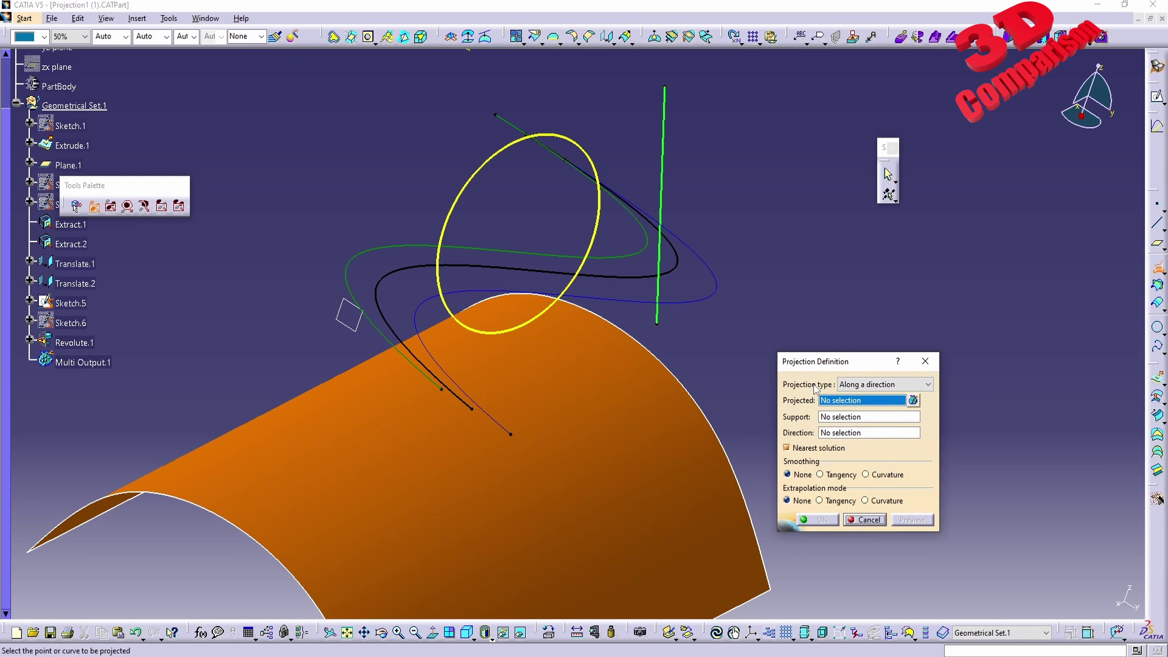
left_click(864, 385)
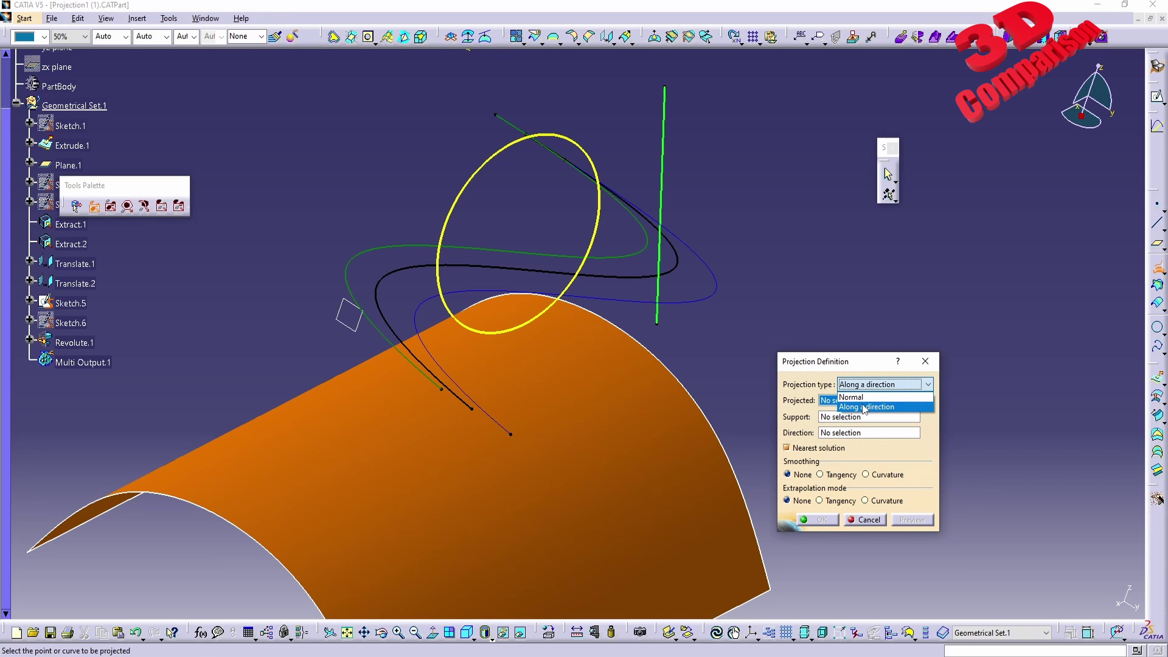
left_click(864, 407)
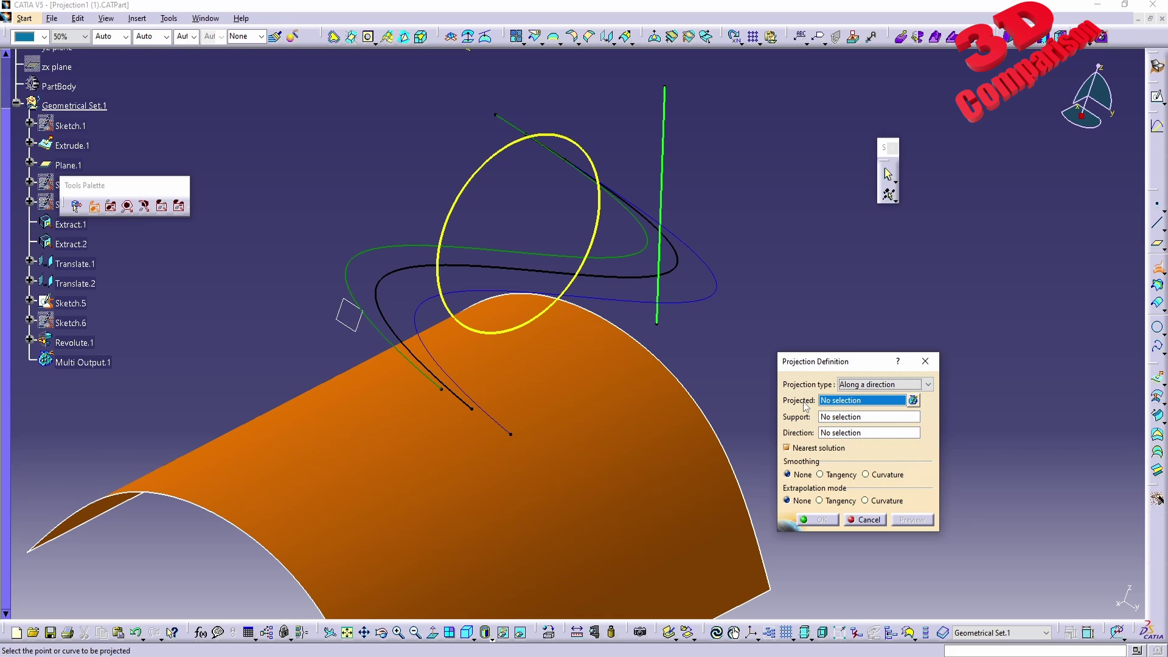
left_click(510, 433)
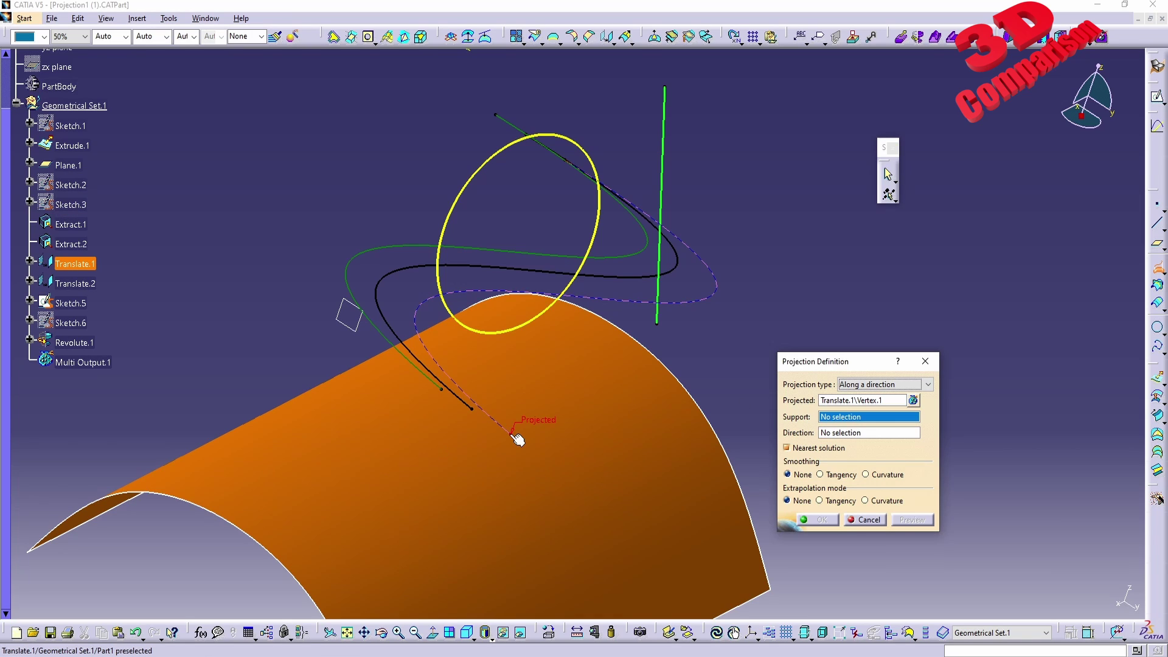
left_click(595, 453)
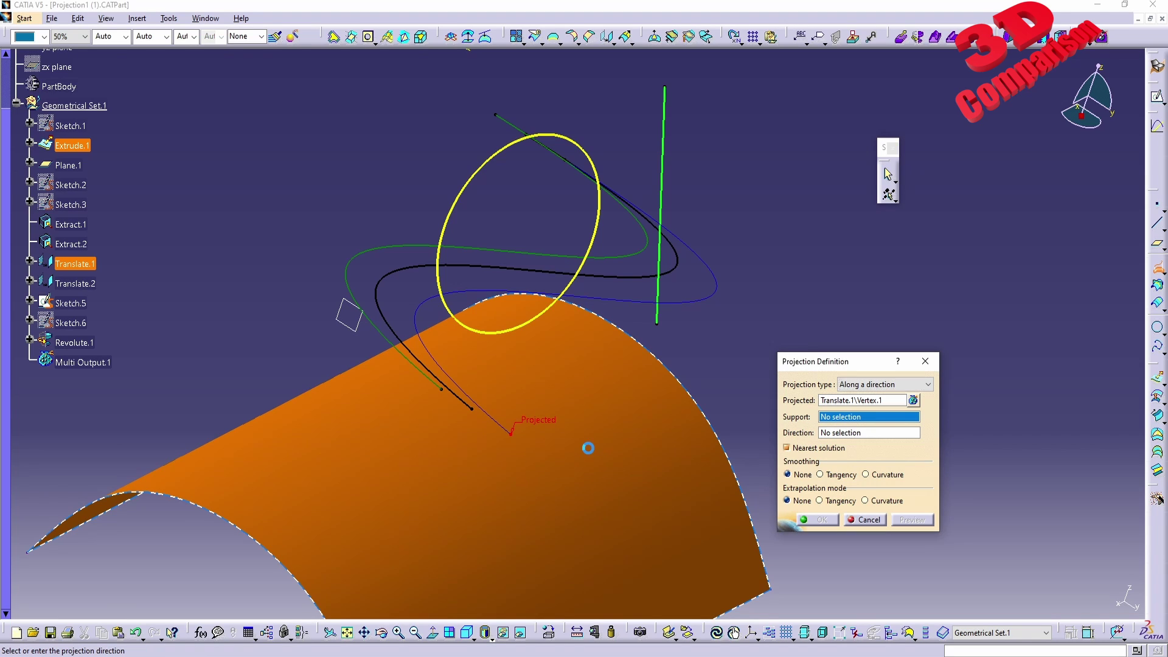
right_click(822, 434)
left_click(846, 485)
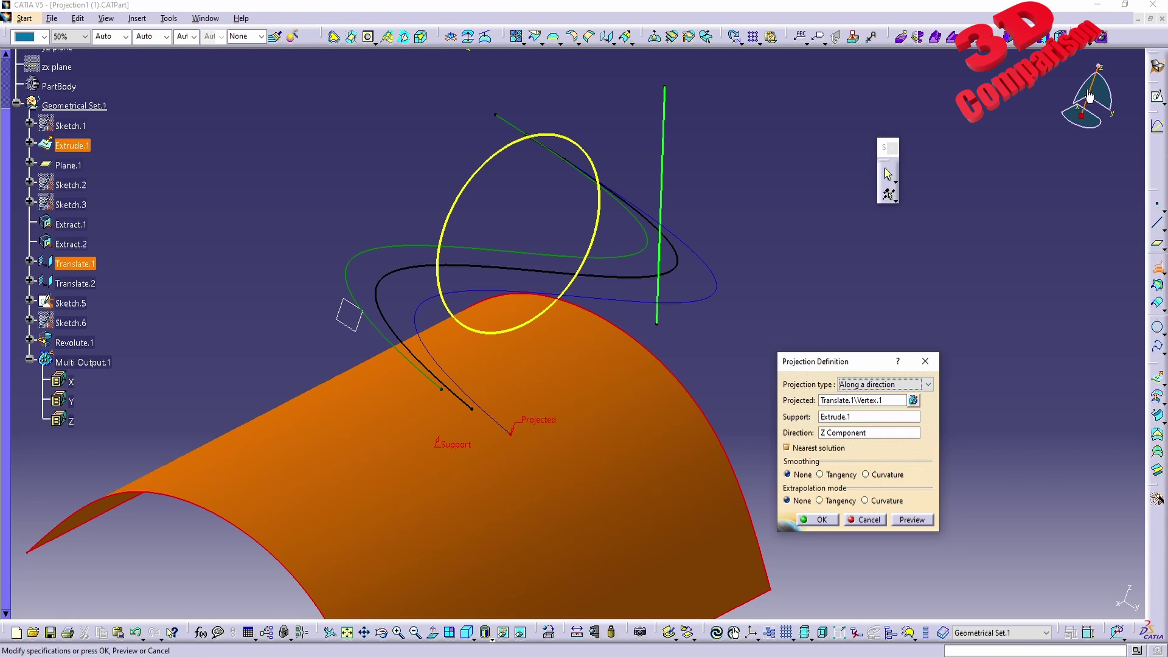
Preview the projected point and view the part from the top to reveal the green sphere.
left_click(916, 522)
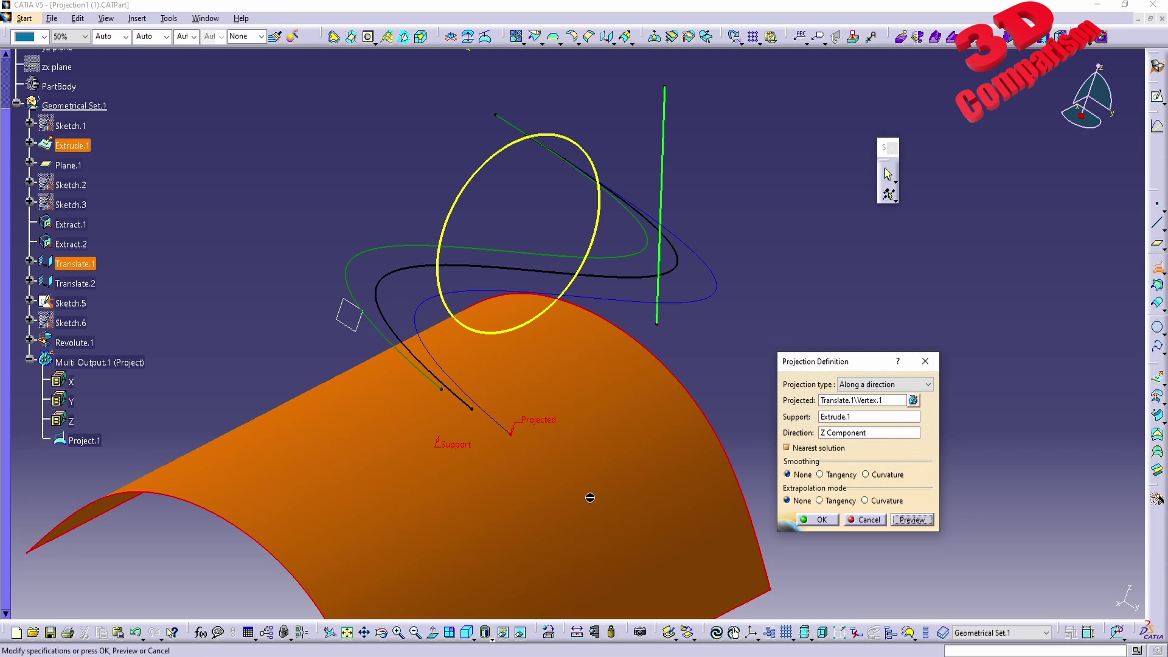
middle_click_drag(586, 492, 518, 308)
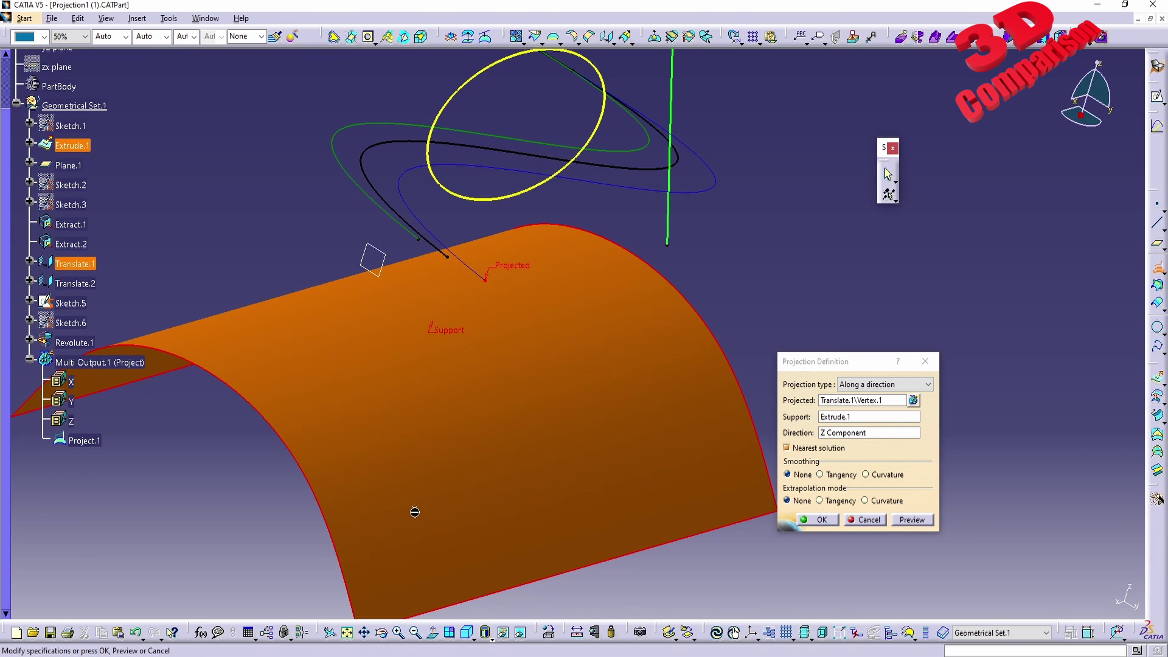
middle_click_drag(493, 383, 518, 478)
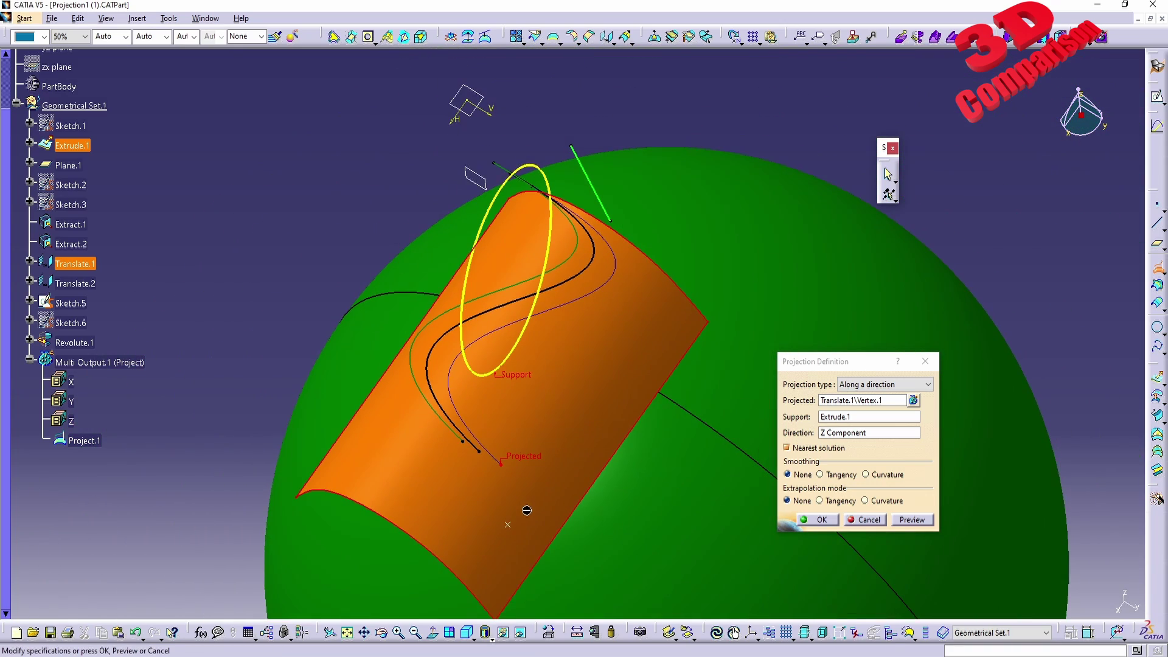
left_click(491, 637)
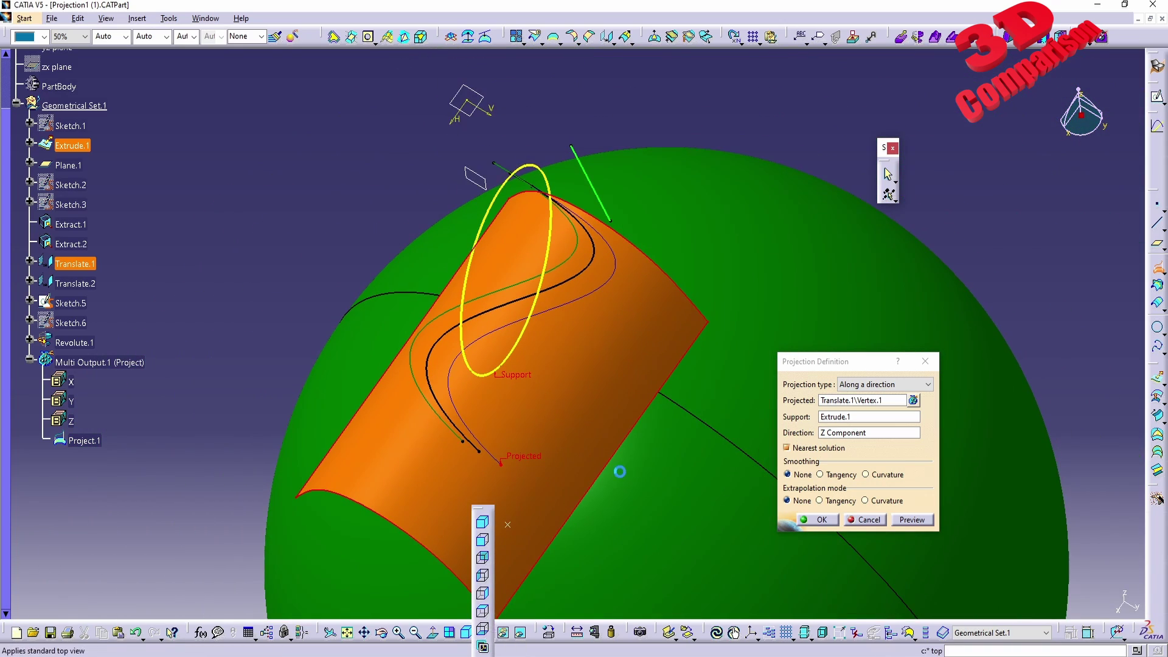
middle_click_drag(618, 472, 561, 410)
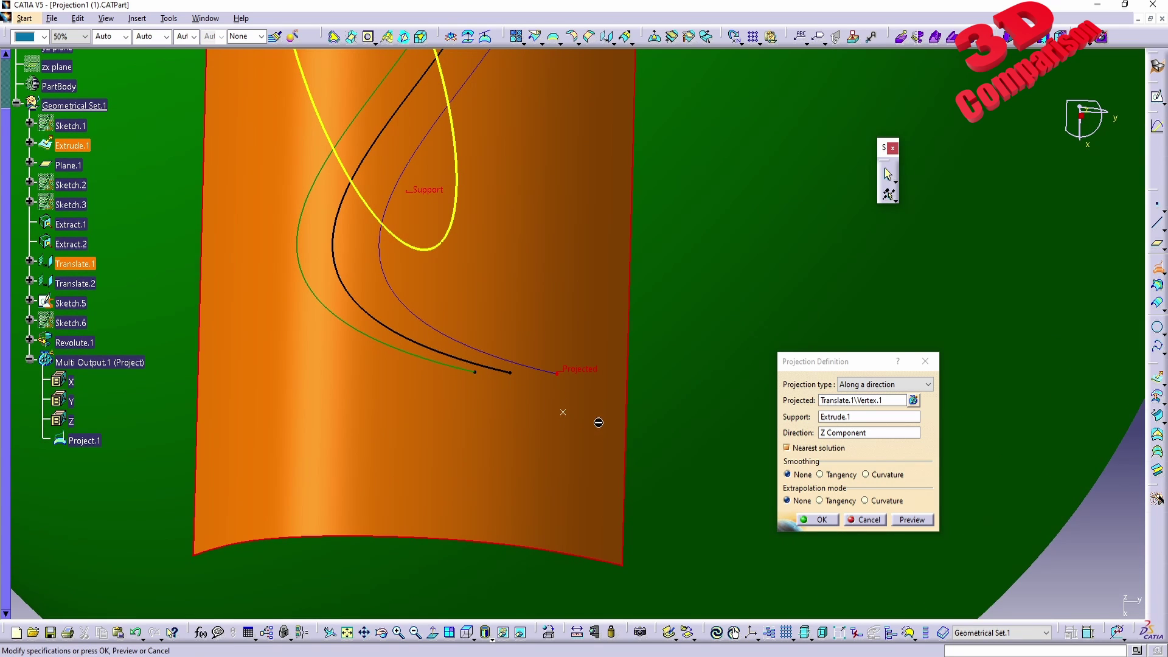
left_click(872, 403)
middle_click_drag(600, 309, 495, 347)
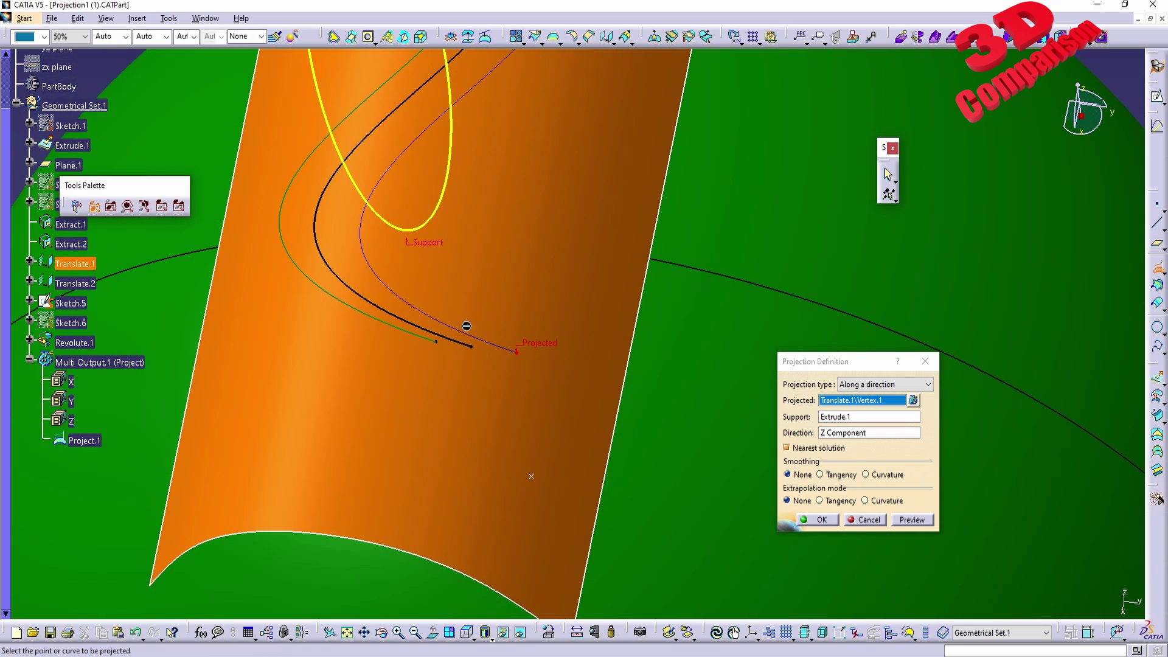
Replace the projected vertex with the whole Translate.1 curve and bring its projection into view.
left_click(414, 306)
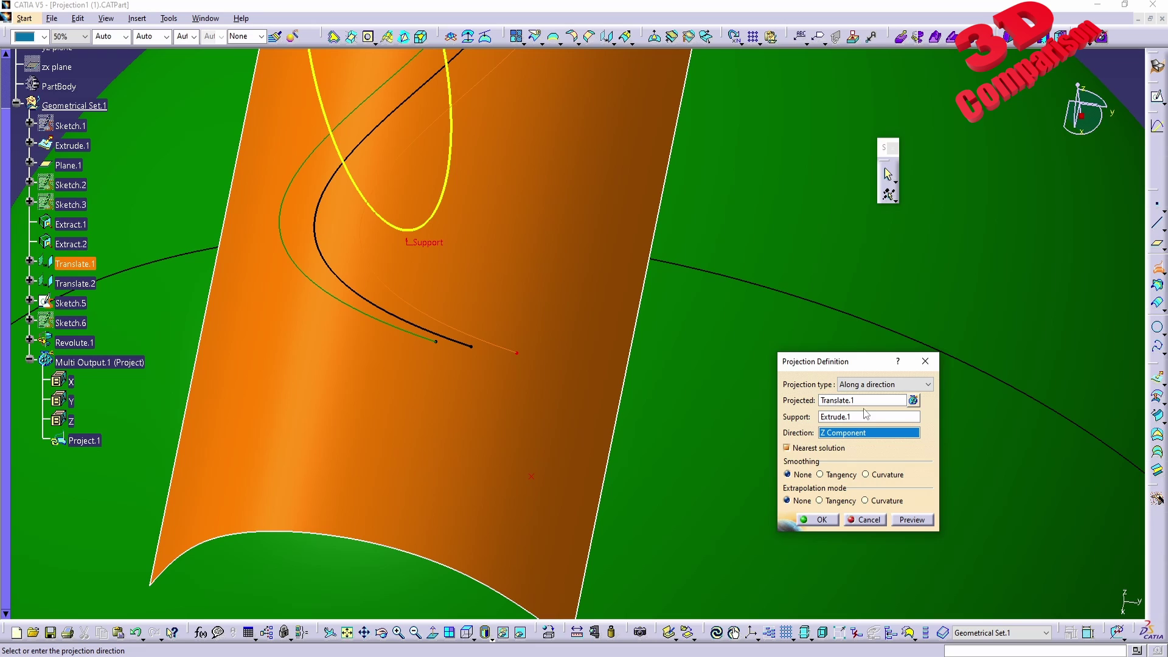
left_click(913, 401)
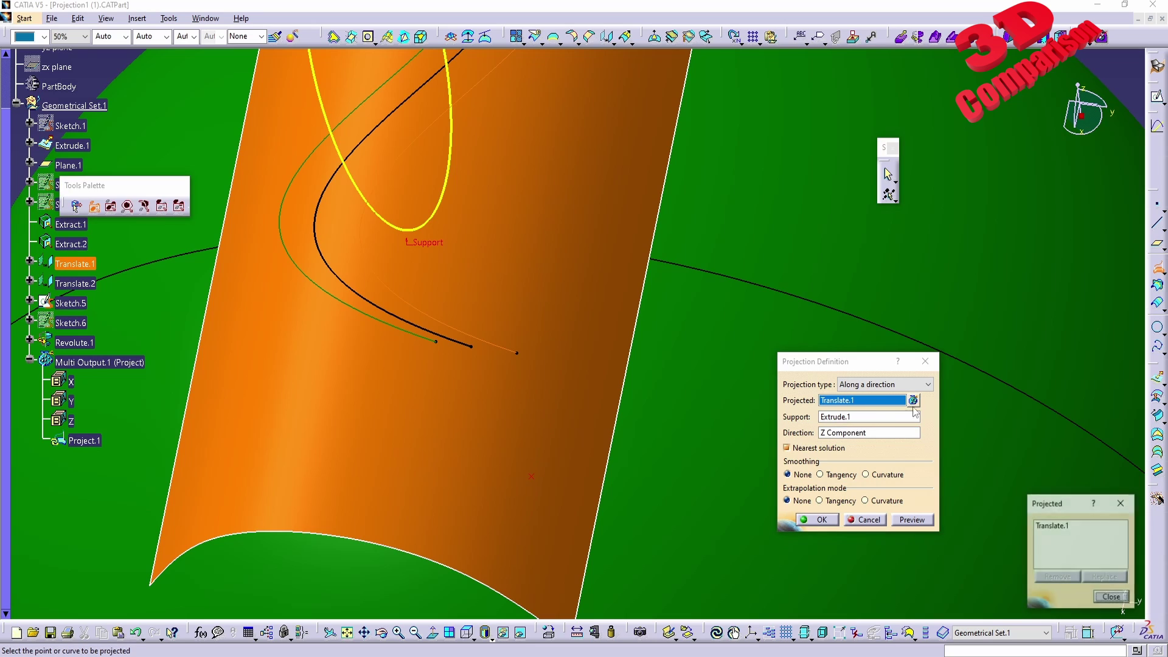
left_click(1065, 527)
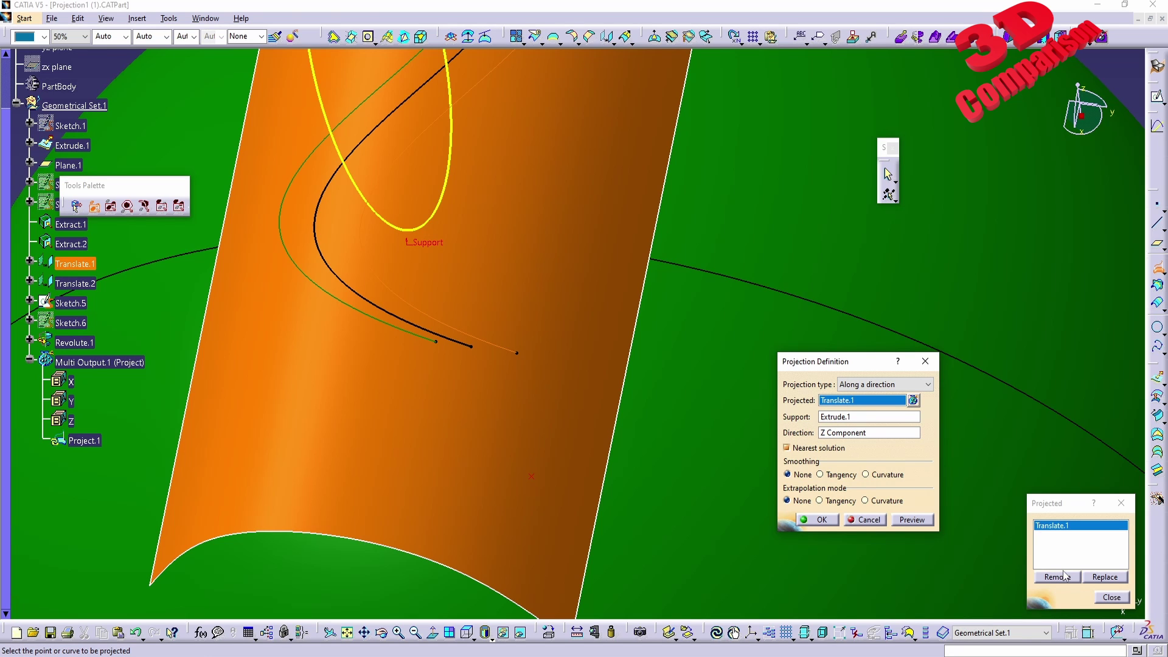
left_click(1102, 598)
middle_click_drag(628, 393, 550, 436)
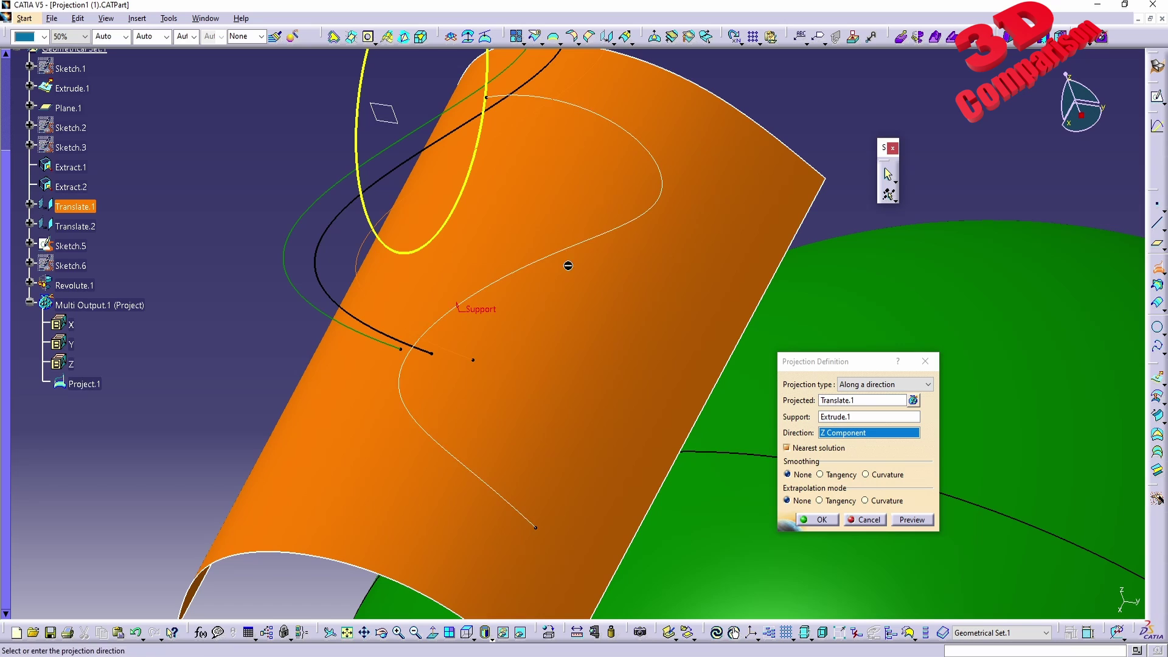
Preview Tangency and Curvature smoothing at 1mm deviation, then set smoothing back to None.
left_click(820, 475)
left_click(914, 555)
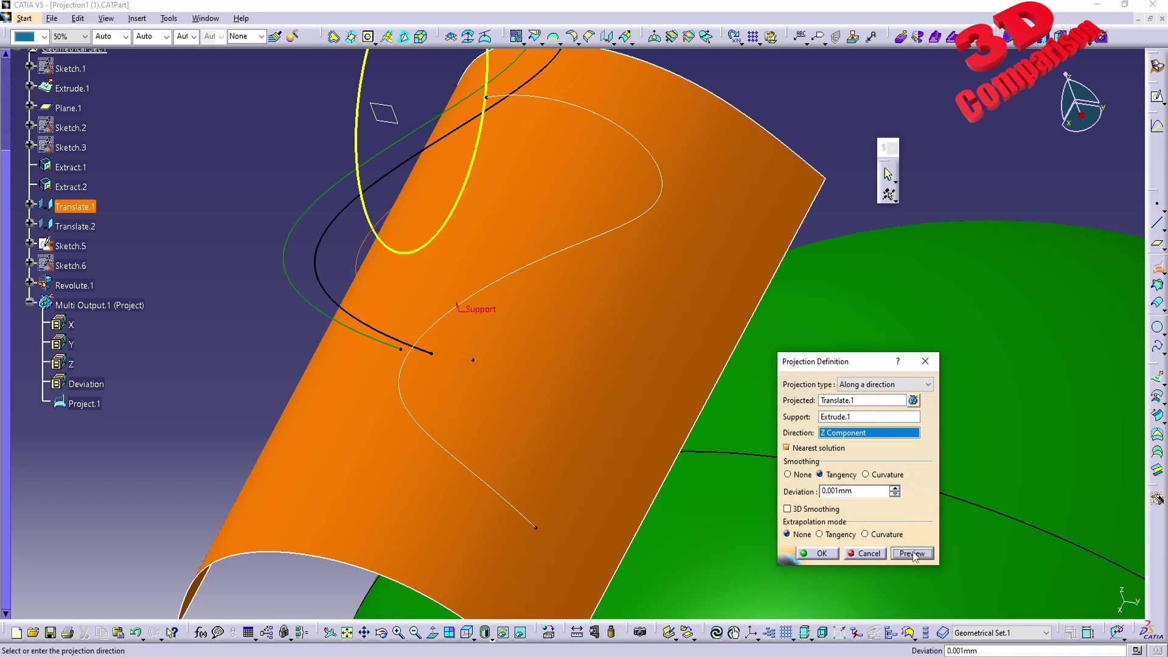
double_click(861, 490)
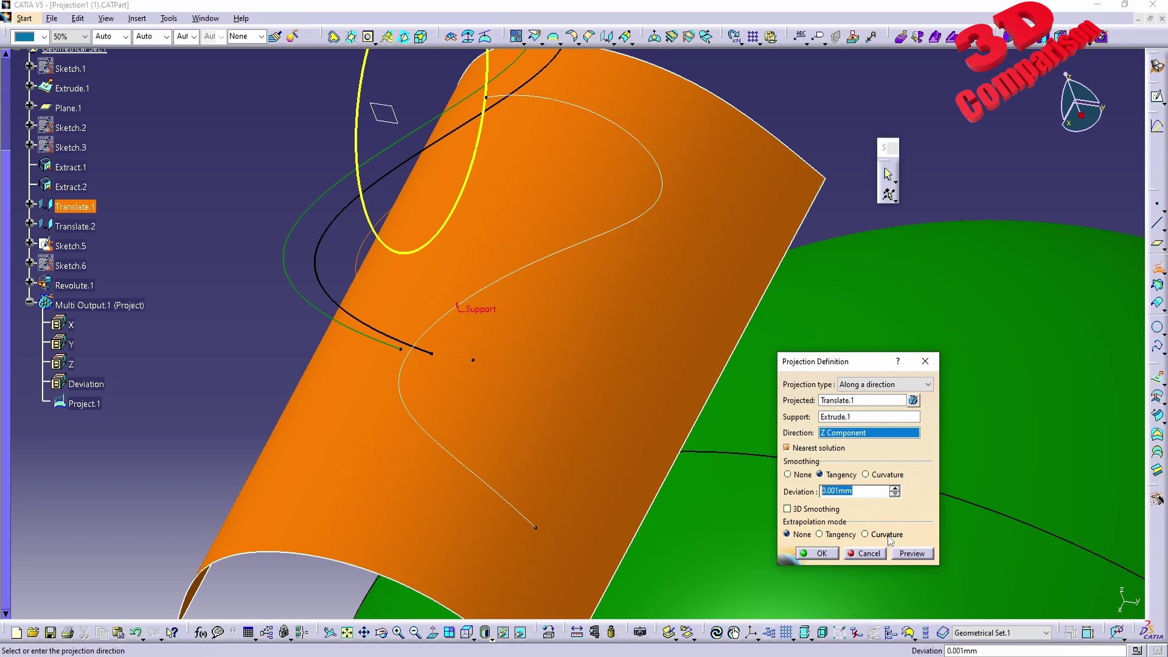
type("1mm")
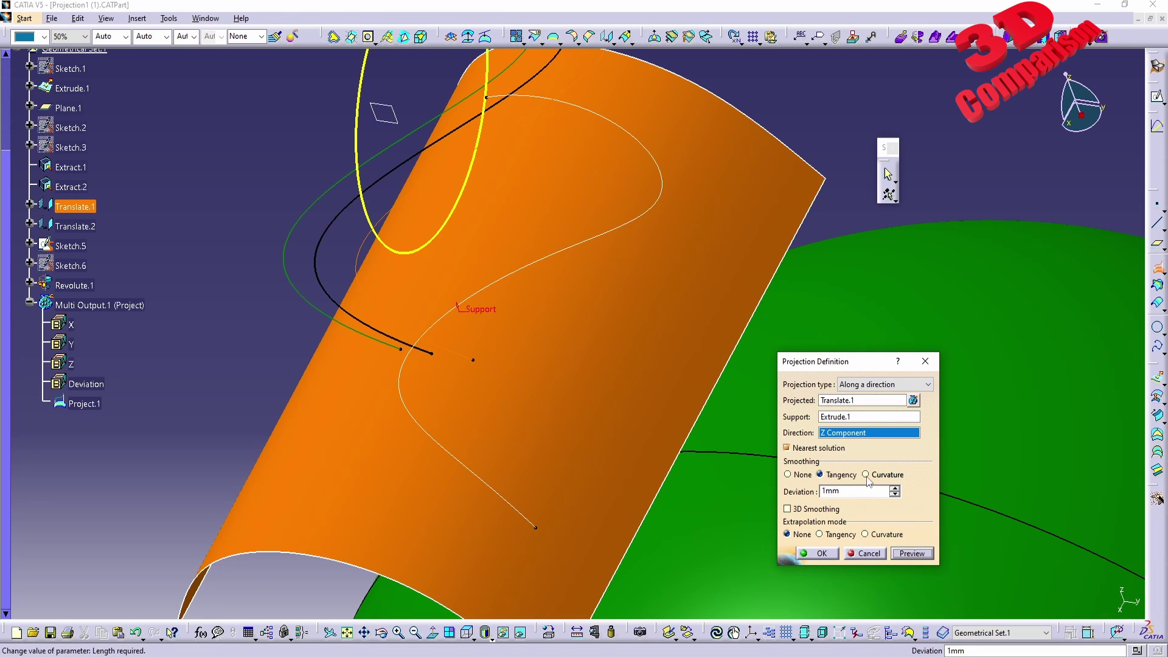
left_click(865, 474)
left_click(912, 553)
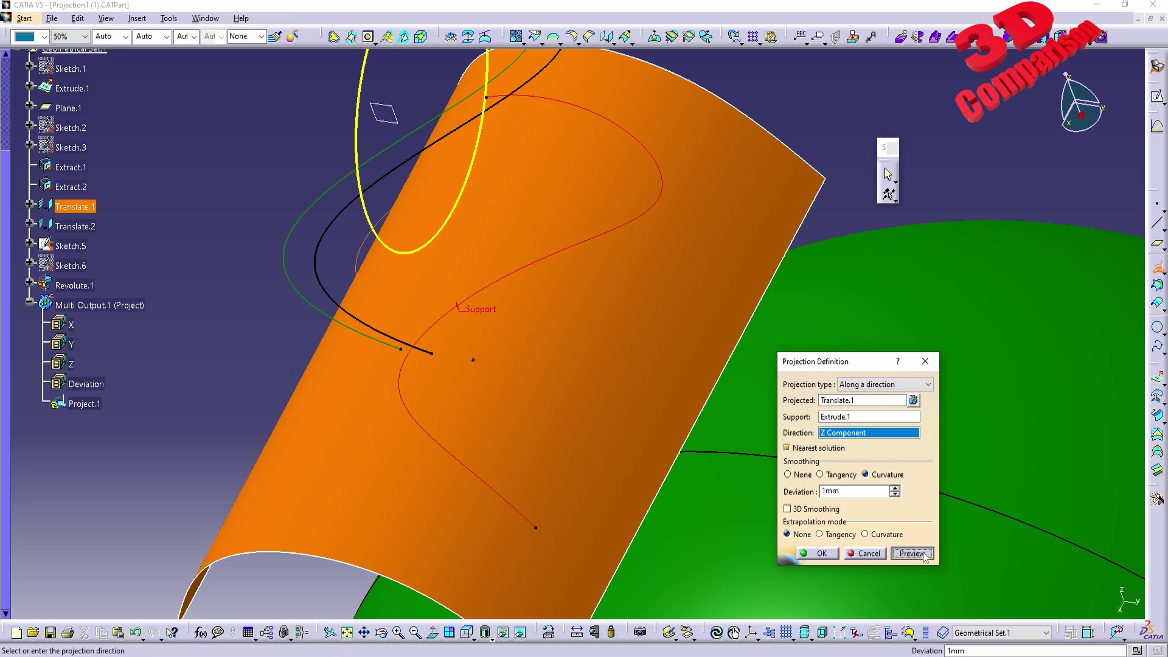
left_click(787, 474)
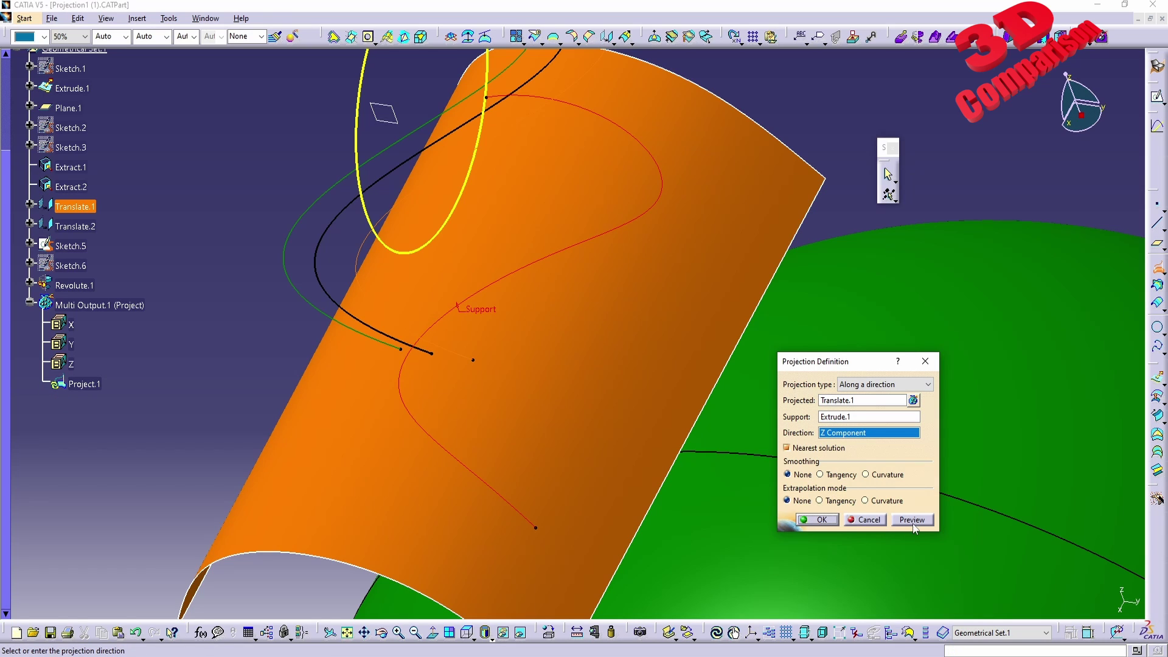
Preview the unsmoothed curve, then compare Tangency and Curvature extrapolation previews.
left_click(912, 520)
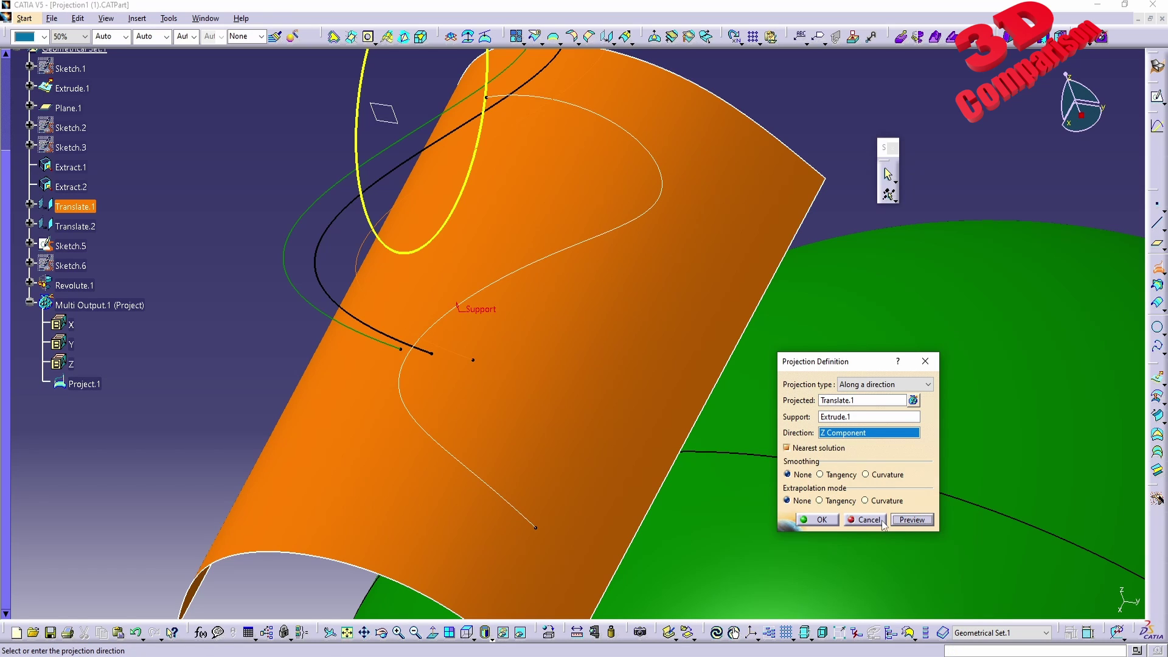
left_click(819, 500)
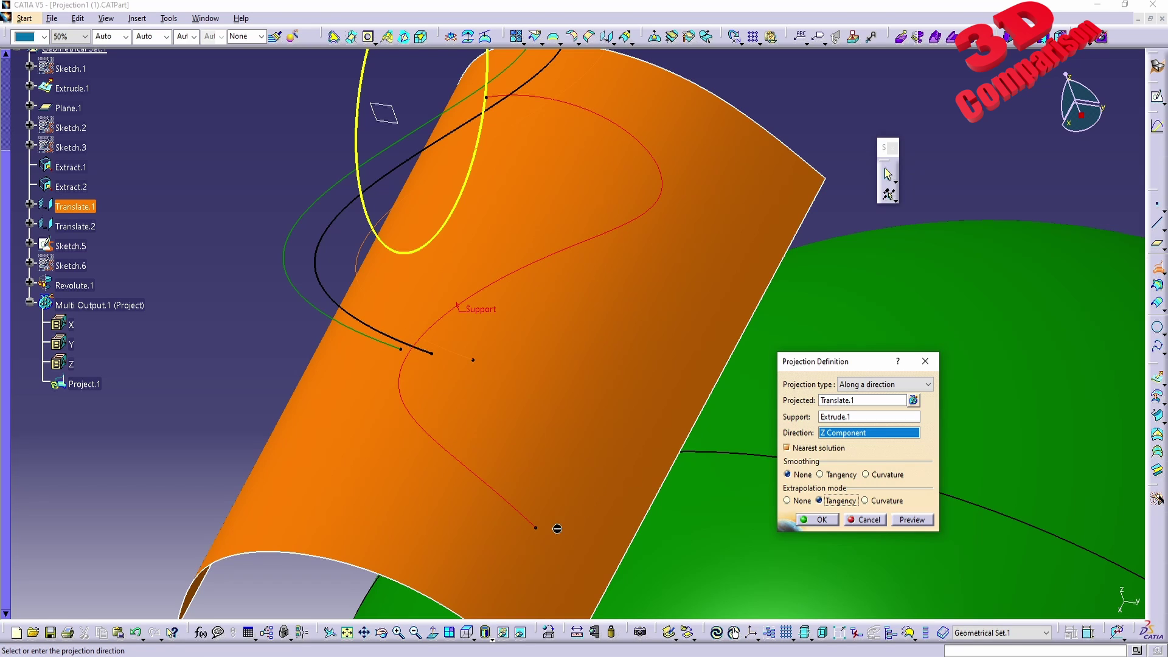
middle_click_drag(565, 534, 567, 473)
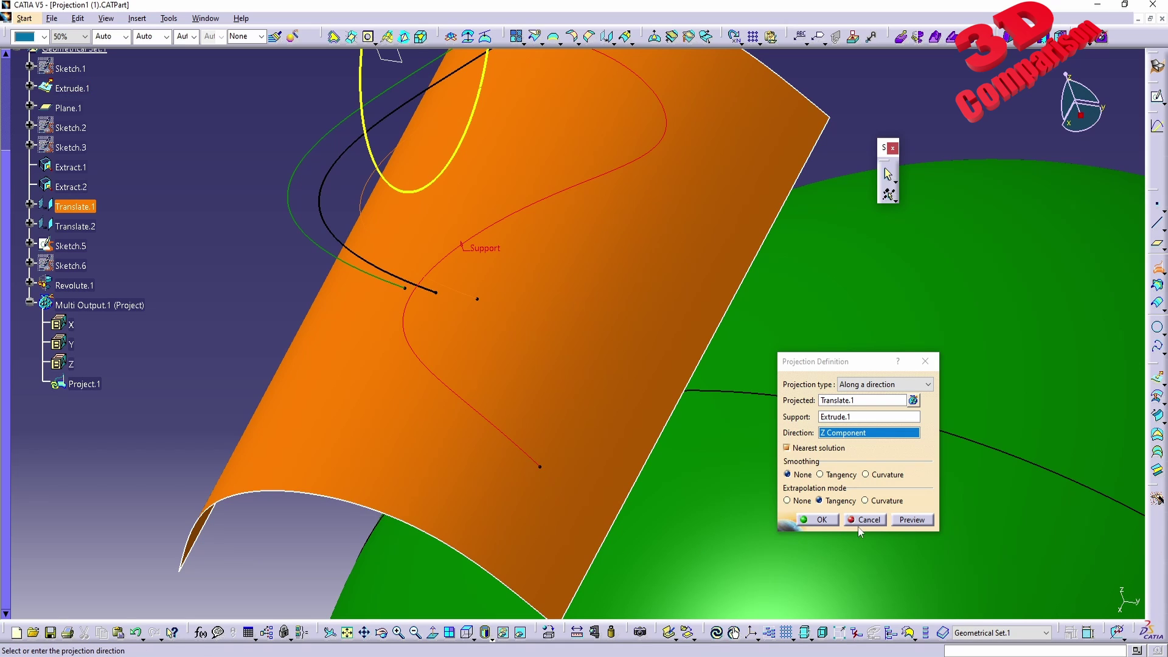
left_click(910, 520)
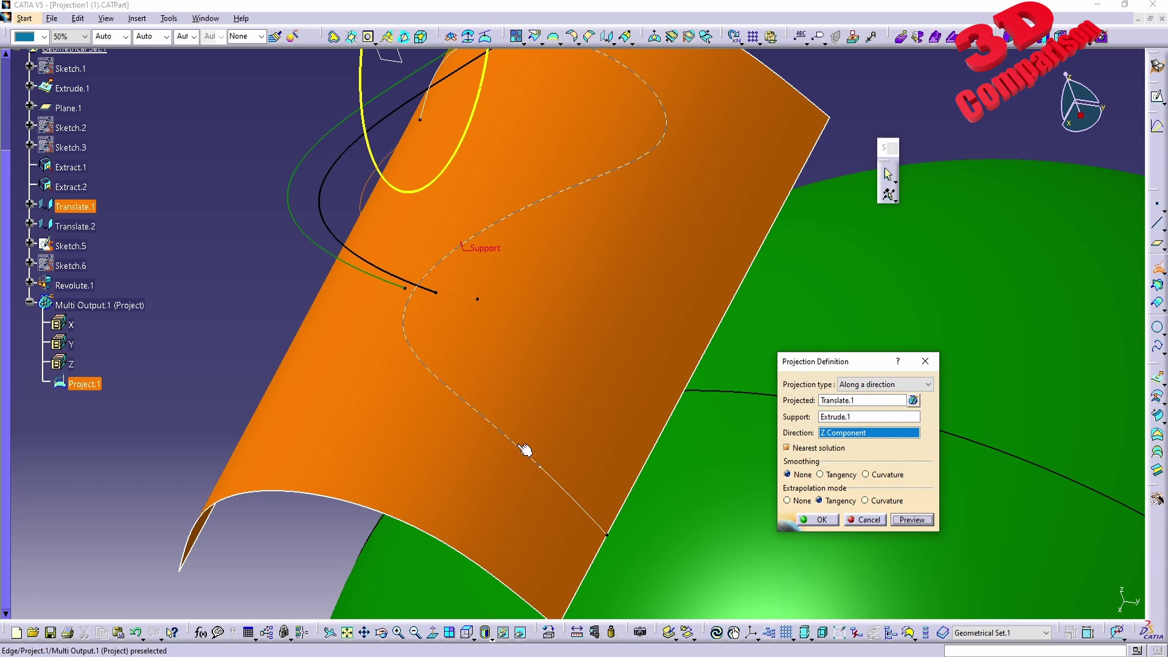
middle_click_drag(542, 445, 621, 308)
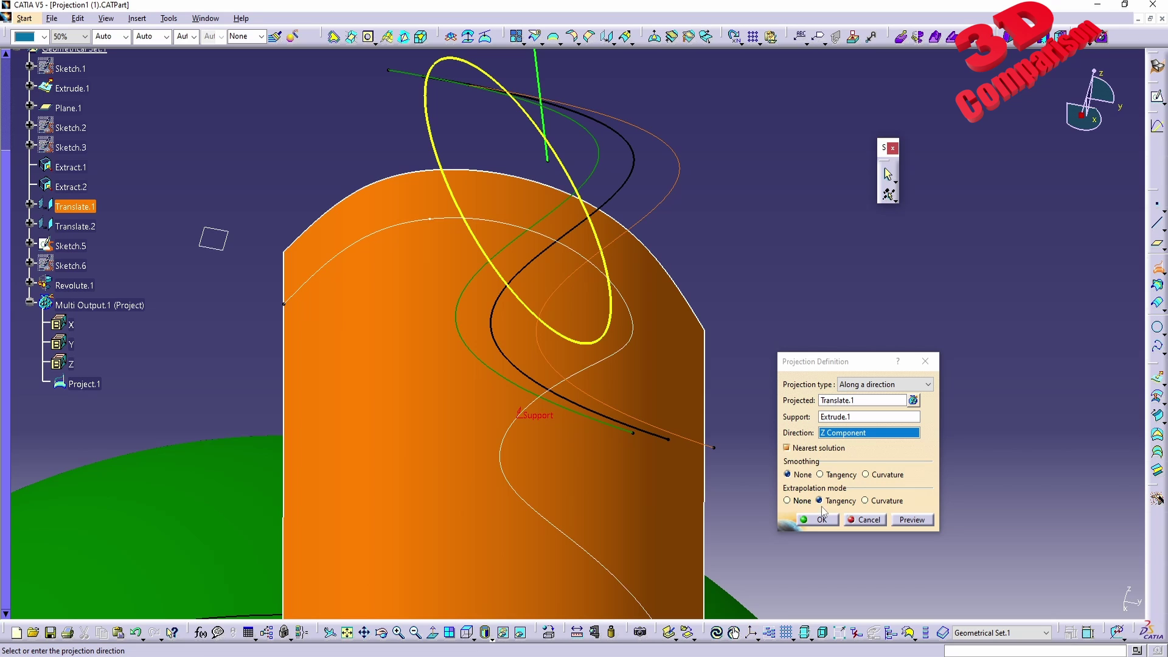
left_click(864, 500)
middle_click_drag(659, 526, 501, 383)
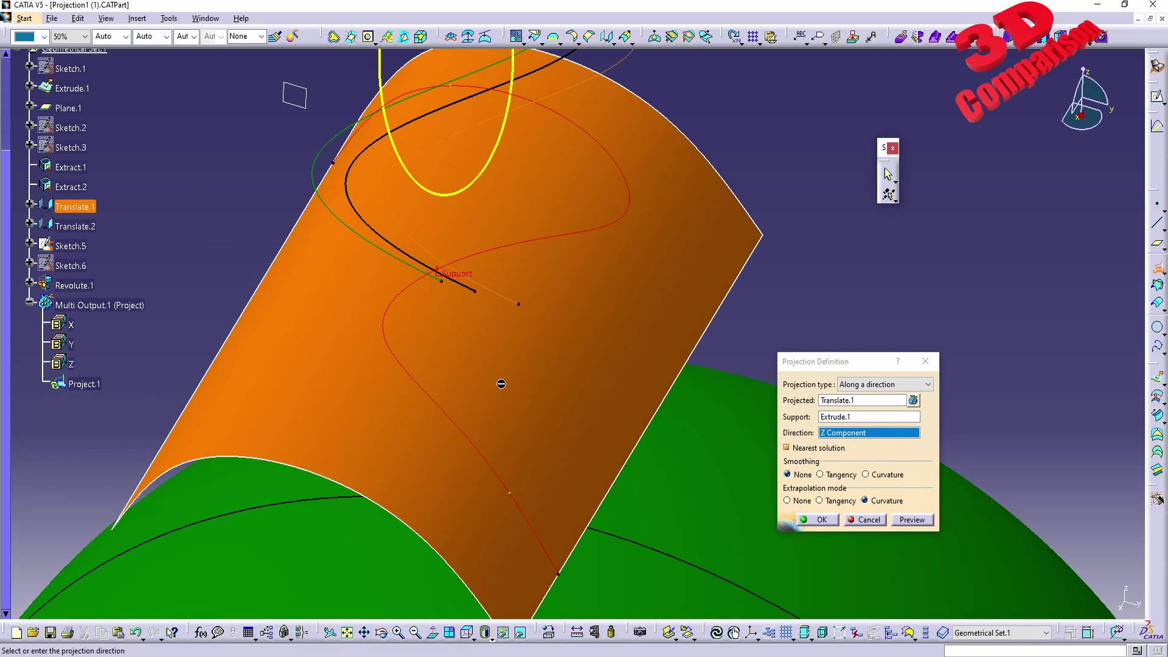
left_click(912, 521)
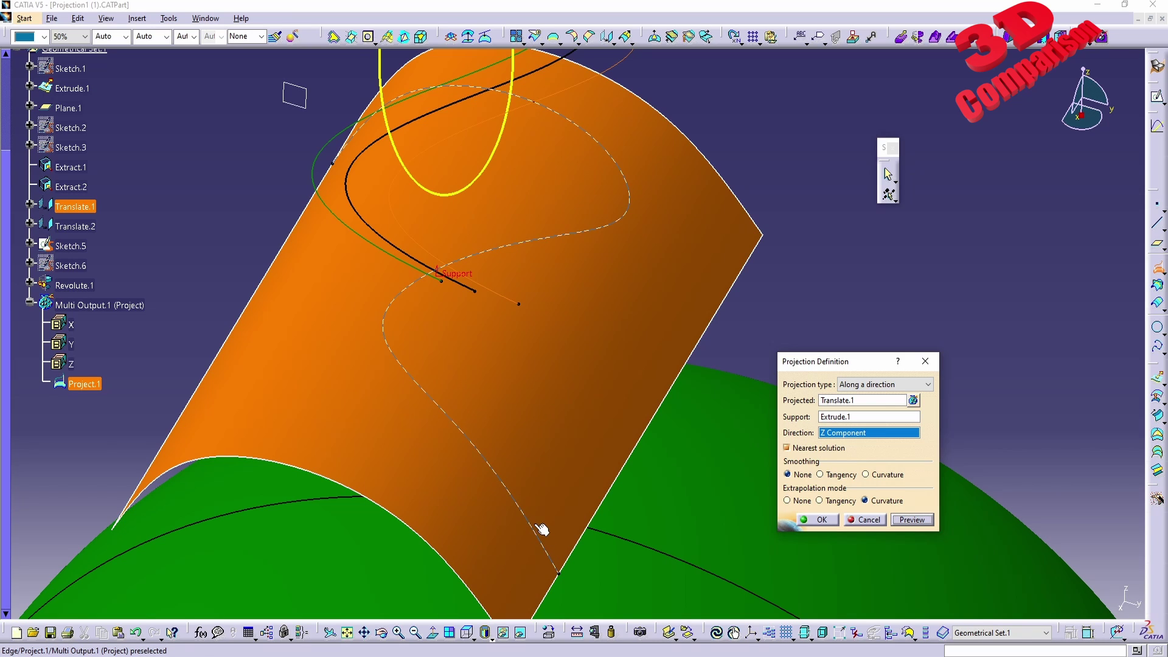
Recheck Tangency and Curvature extrapolation, then confirm Project.1 with extrapolation None.
left_click(839, 500)
left_click(911, 520)
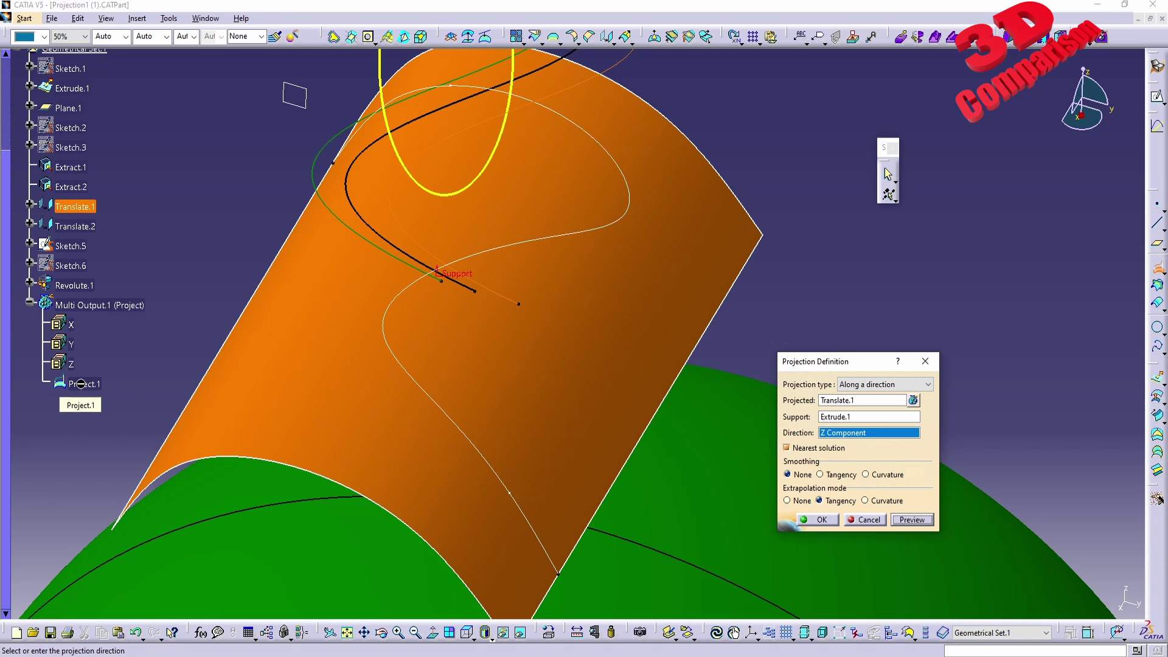
left_click(870, 500)
left_click(910, 520)
left_click(787, 500)
left_click(911, 520)
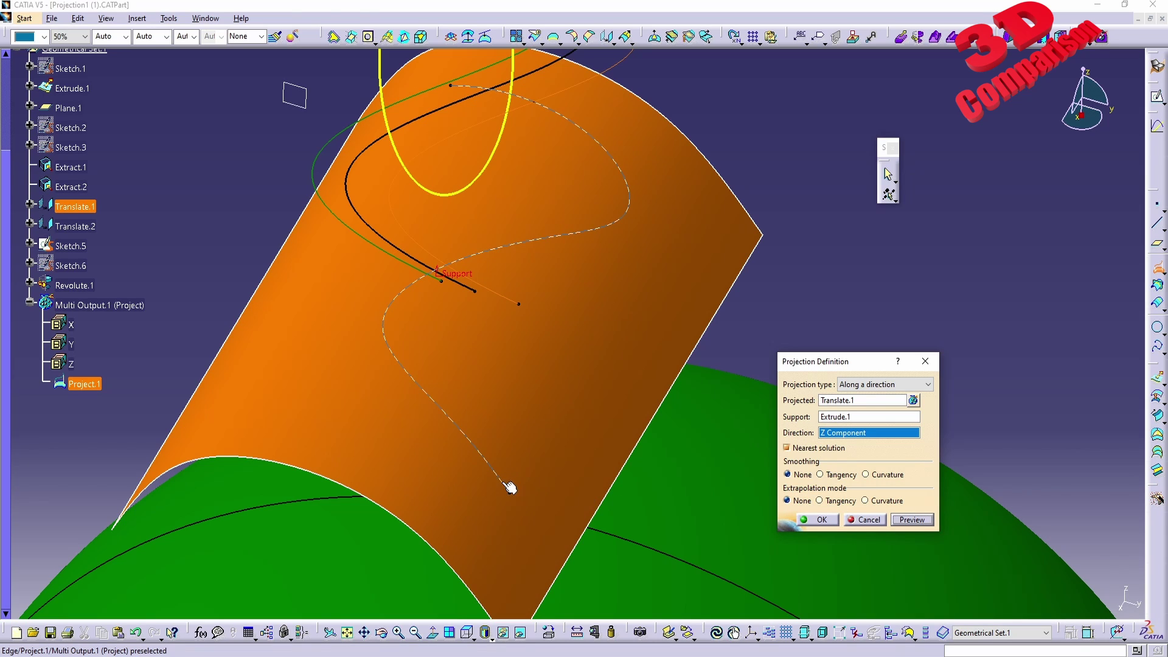
left_click(818, 521)
Start a new projection and pick the ellipse sketch and the green line's end point.
middle_click_drag(789, 333, 620, 429)
left_click(1157, 268)
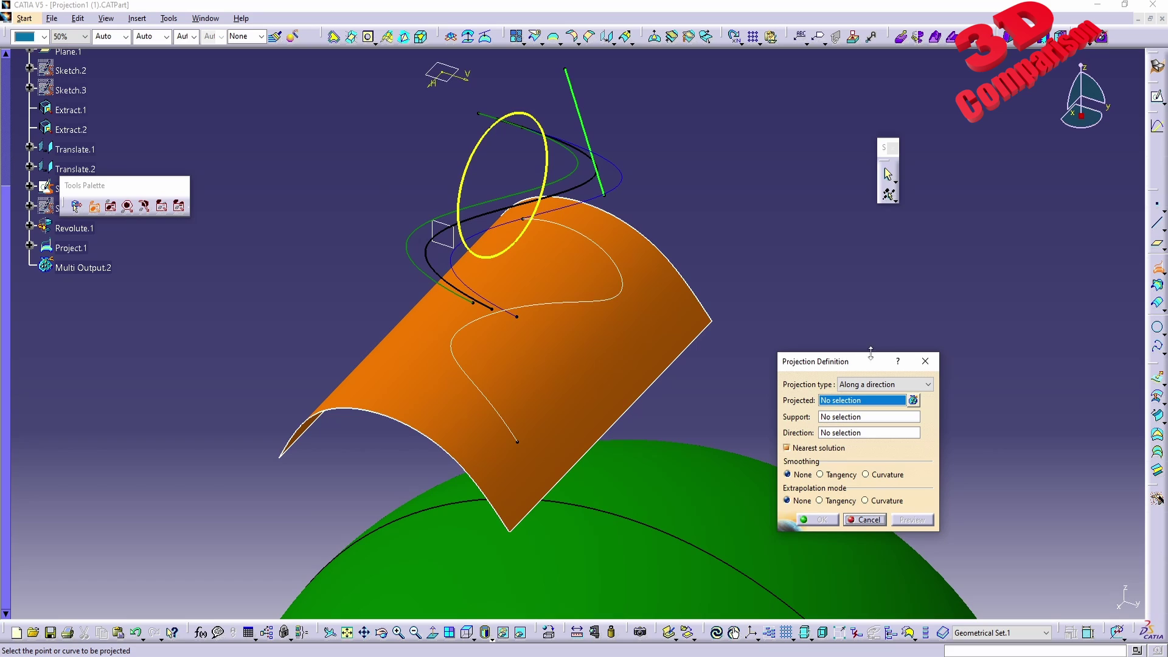
left_click(528, 232)
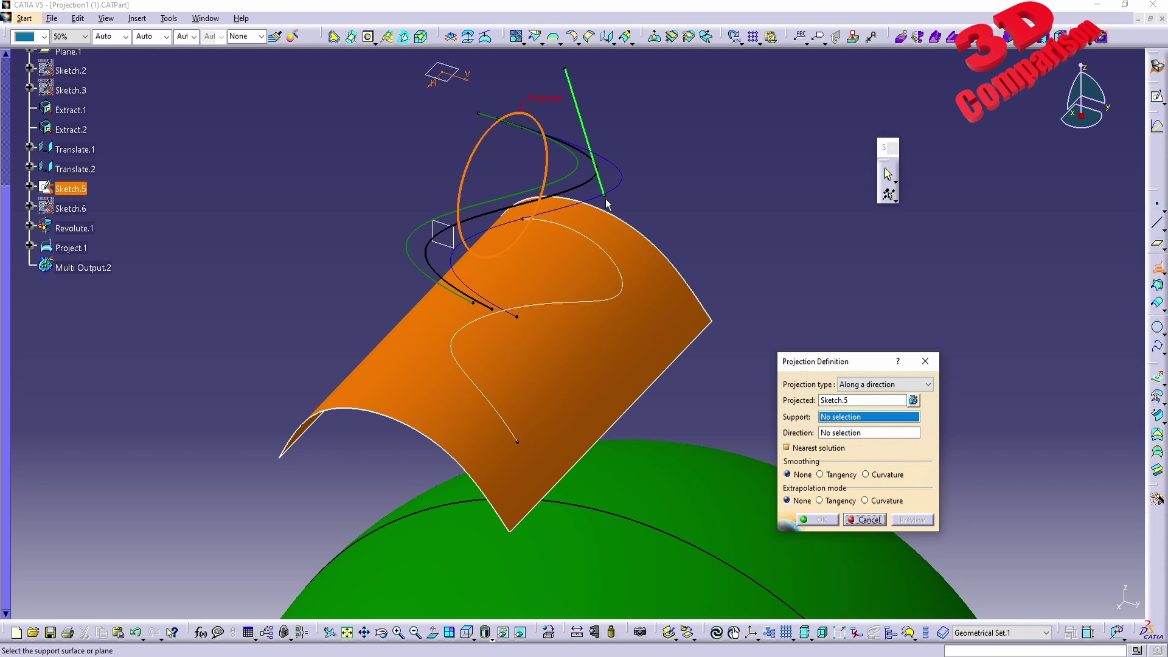
middle_click_drag(607, 200, 534, 355)
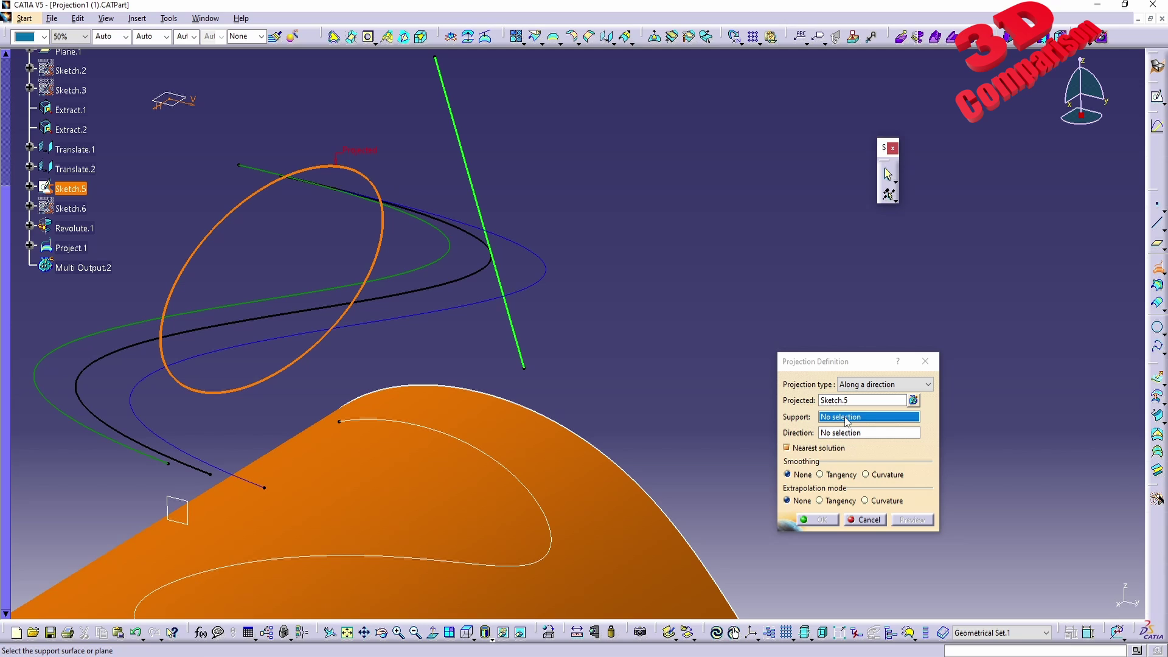
left_click(877, 401)
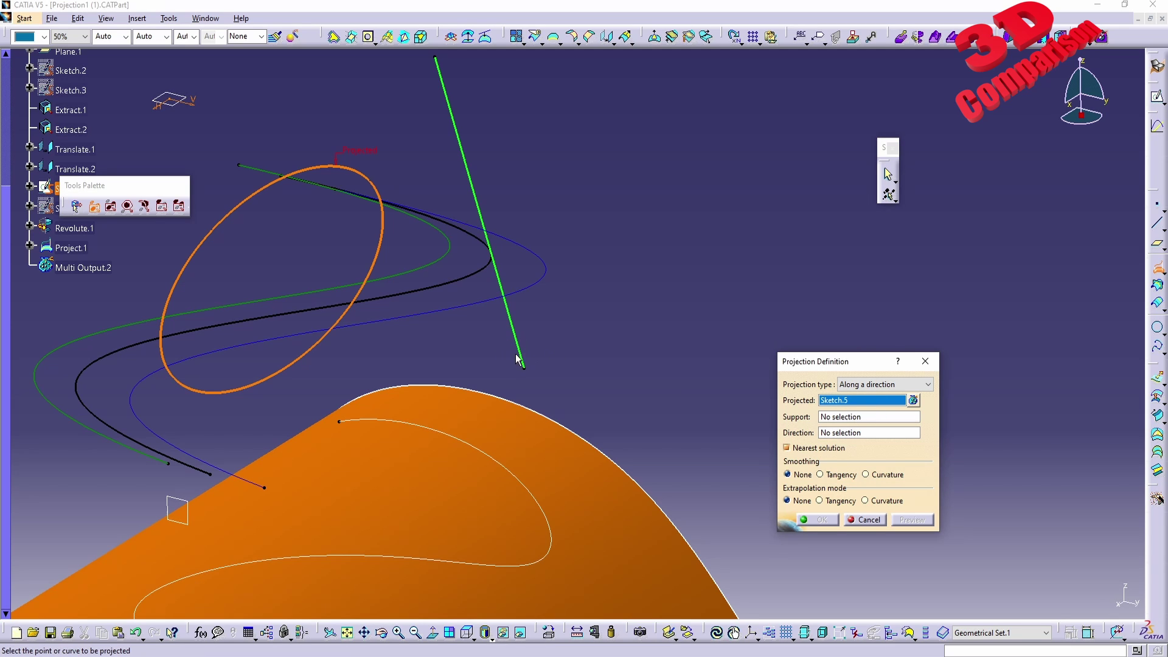
left_click(532, 373)
middle_click_drag(533, 373, 580, 378)
left_click(860, 401)
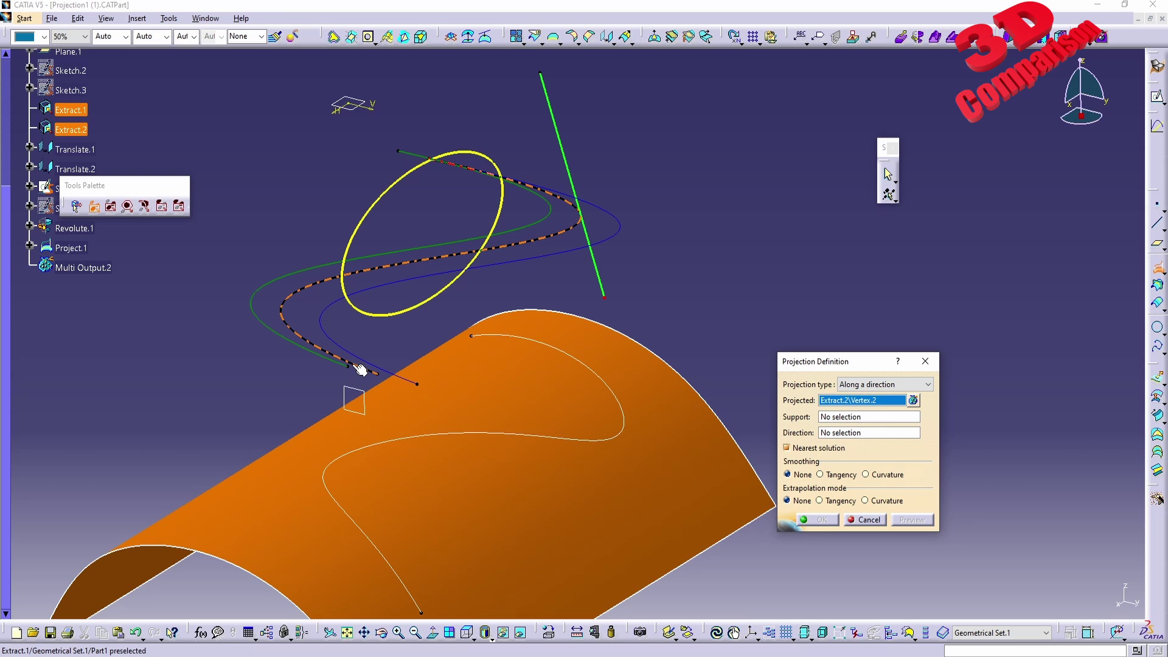
List Extract.1, the Sketch.5 ellipse and Extract.2\Vertex.3 as the three projected elements.
left_click(361, 370)
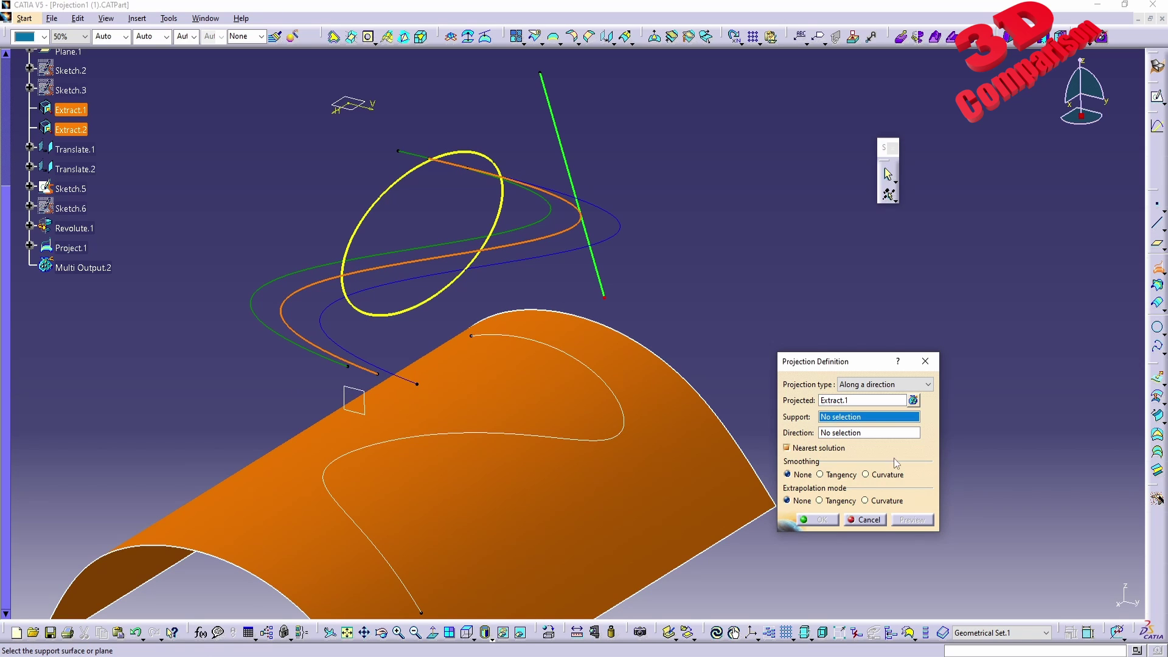
left_click(913, 400)
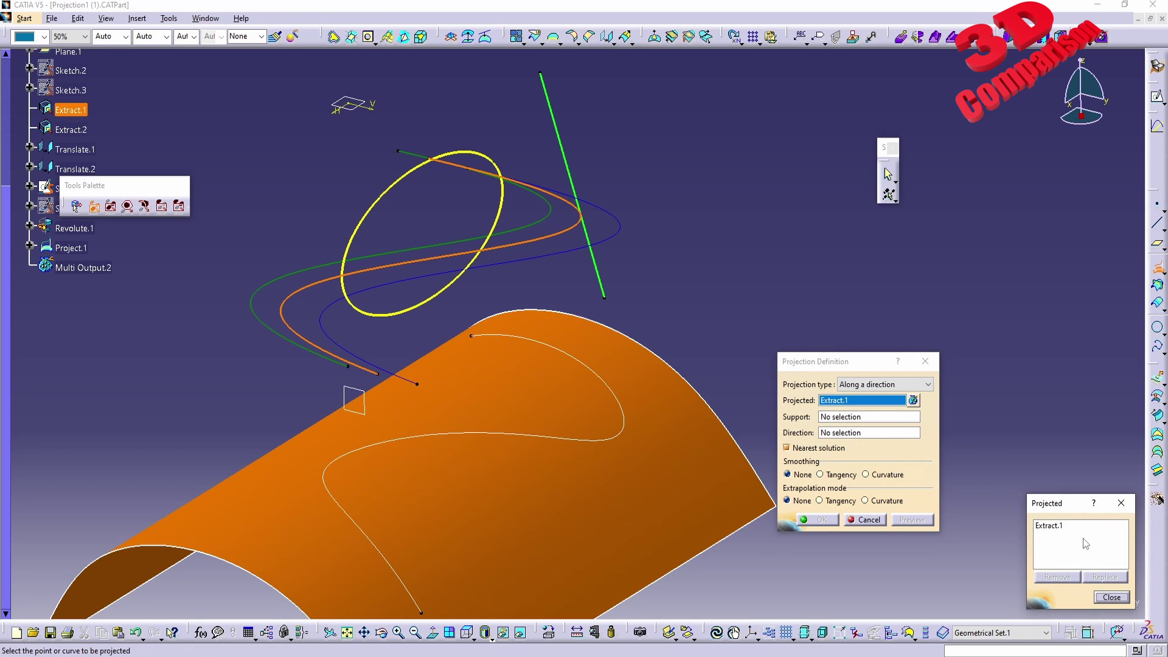
left_click(1063, 528)
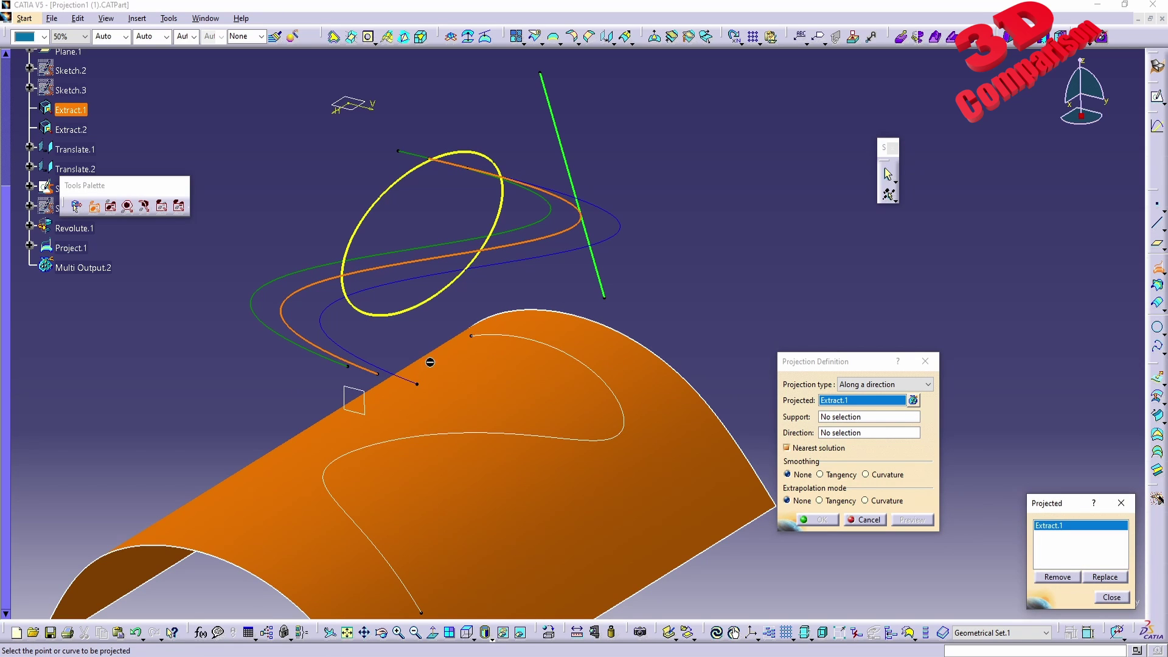
left_click(454, 290)
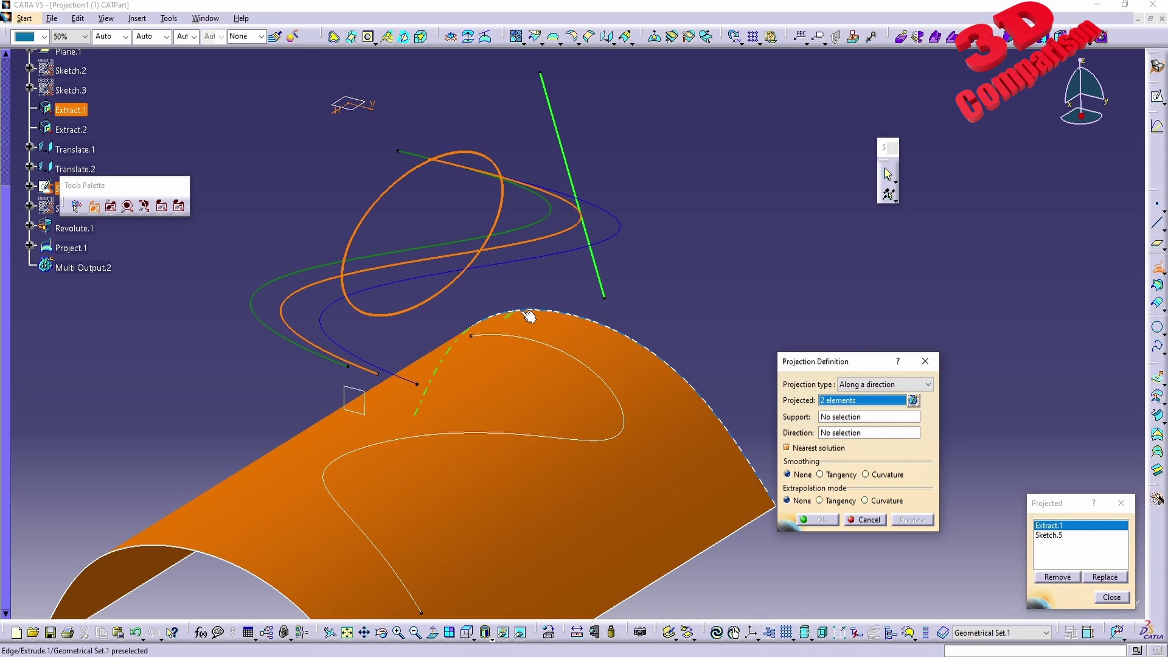
left_click(604, 298)
left_click(846, 398)
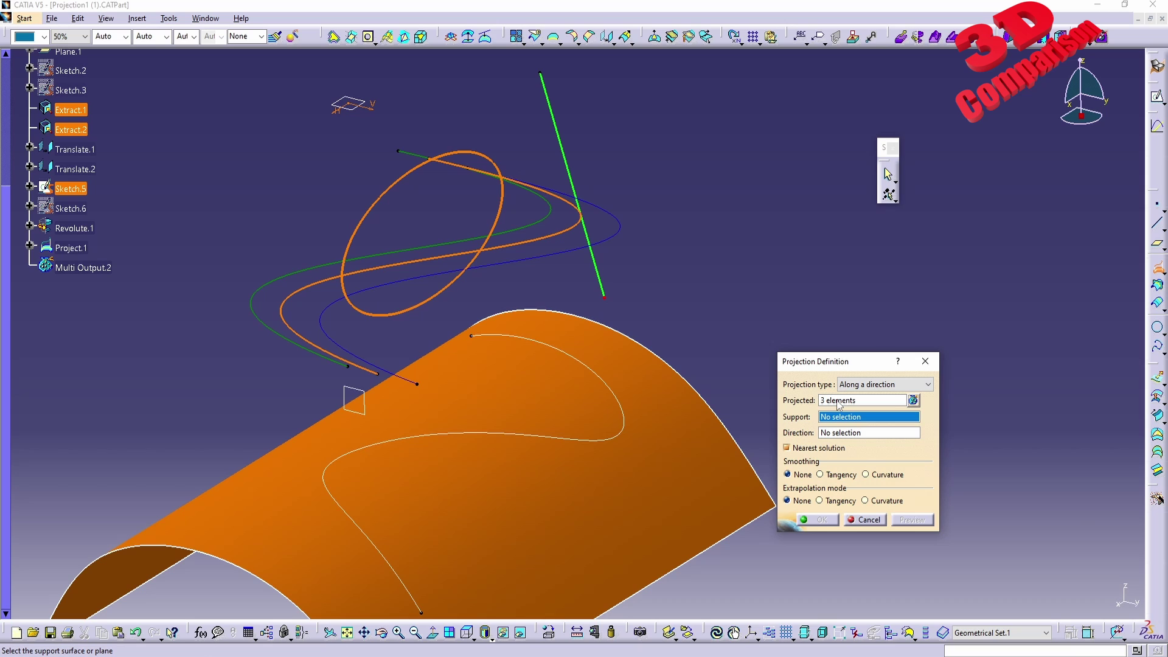
Preview the three elements projected along Z Component onto the green sphere Revolute.1.
scroll(639, 385, "down", 3)
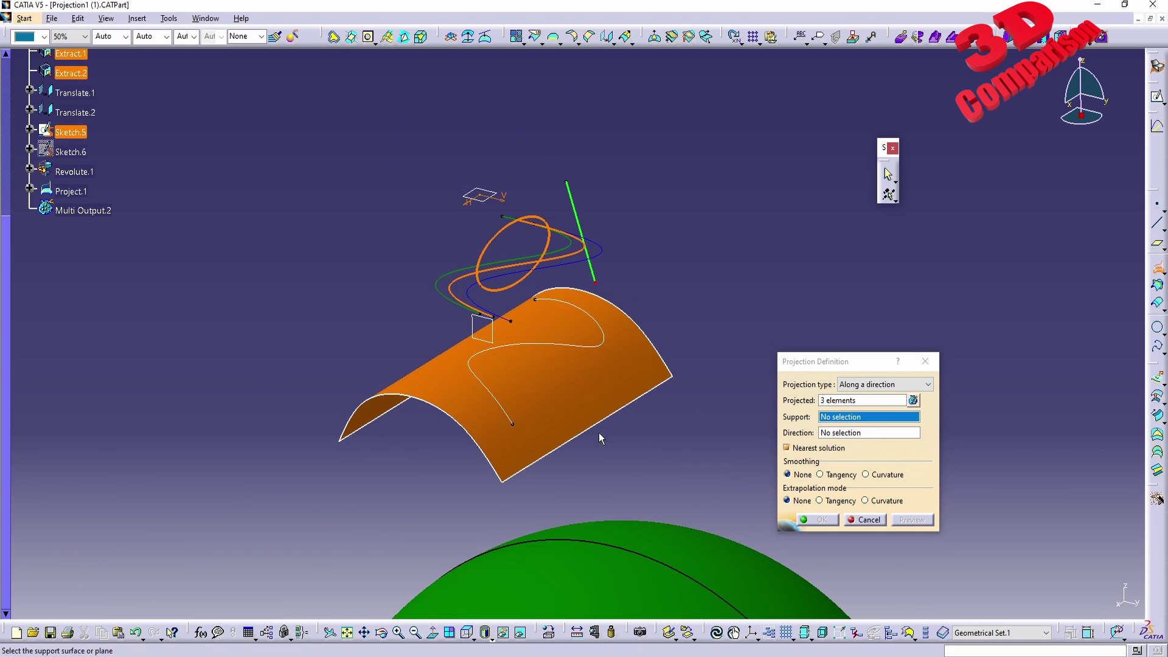
left_click(649, 473)
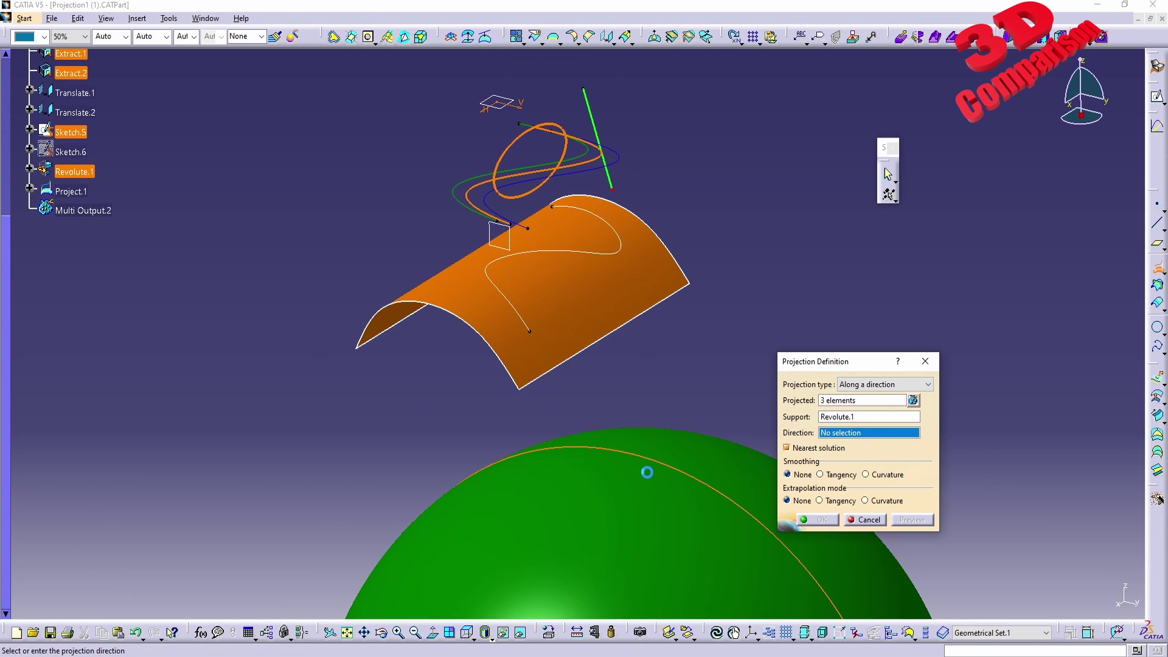
right_click(837, 434)
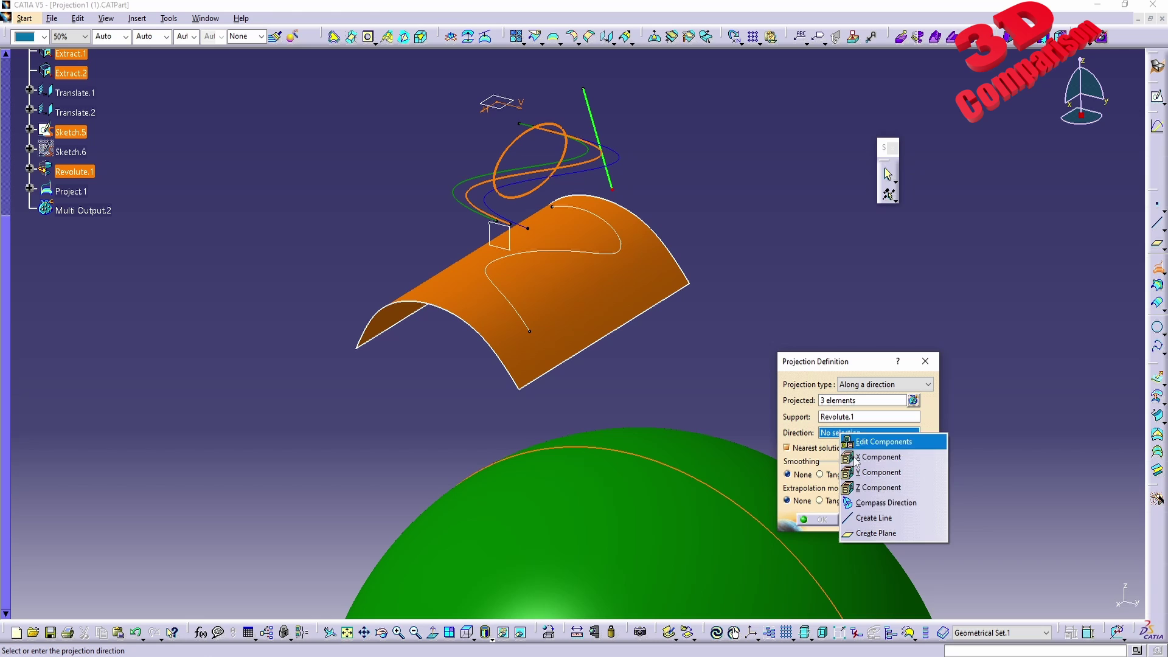
left_click(892, 490)
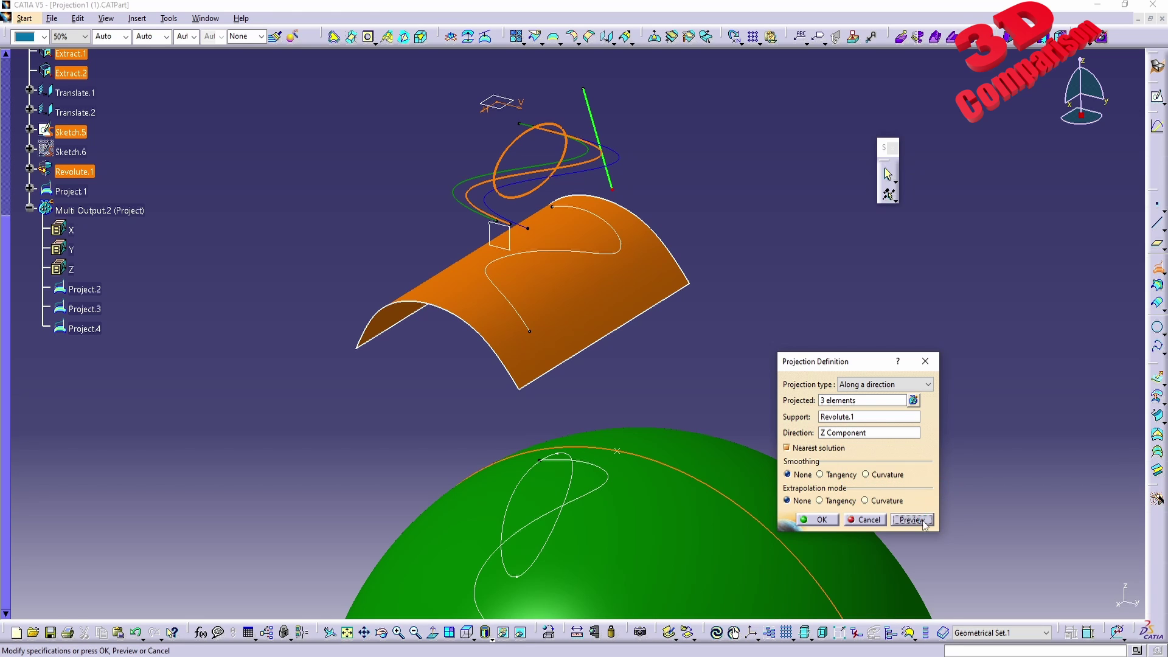
middle_click_drag(644, 571, 556, 173)
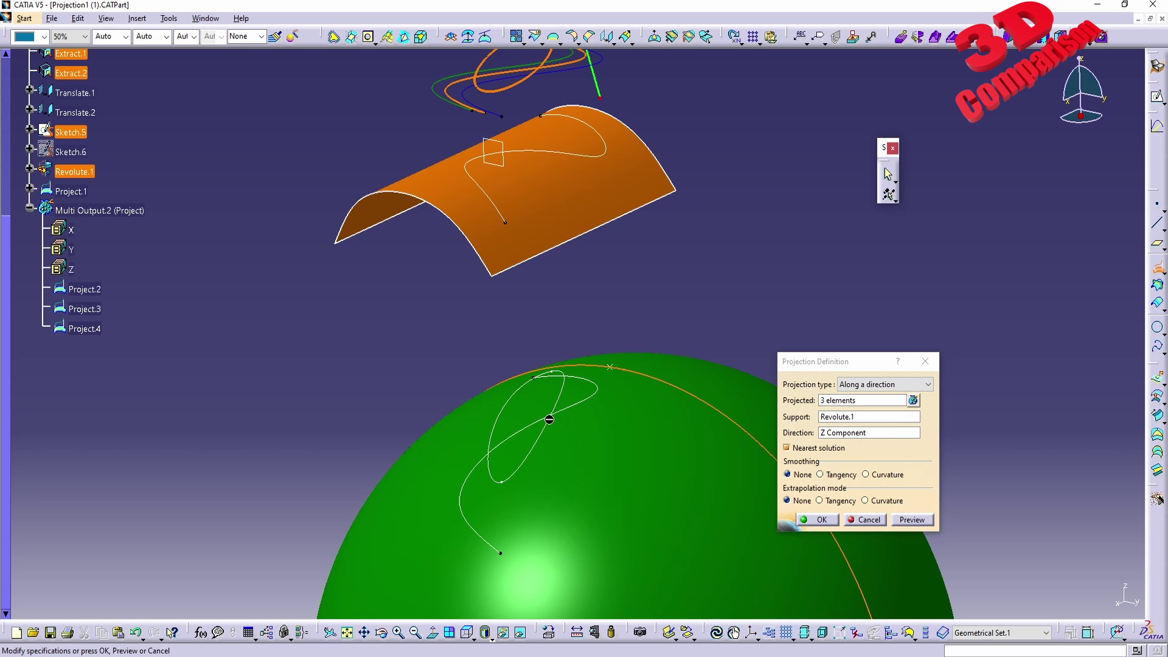
middle_click_drag(549, 419, 584, 428)
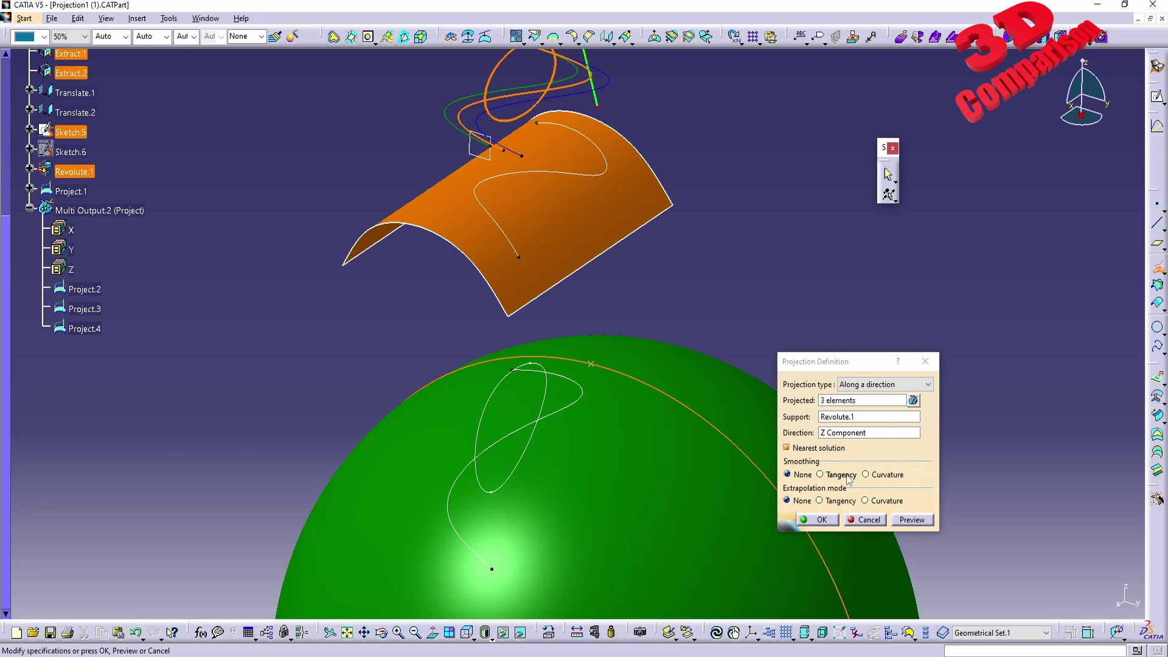
Dismiss the Tangency extrapolation update error and confirm the sphere projection with extrapolation None.
left_click(819, 501)
left_click(817, 520)
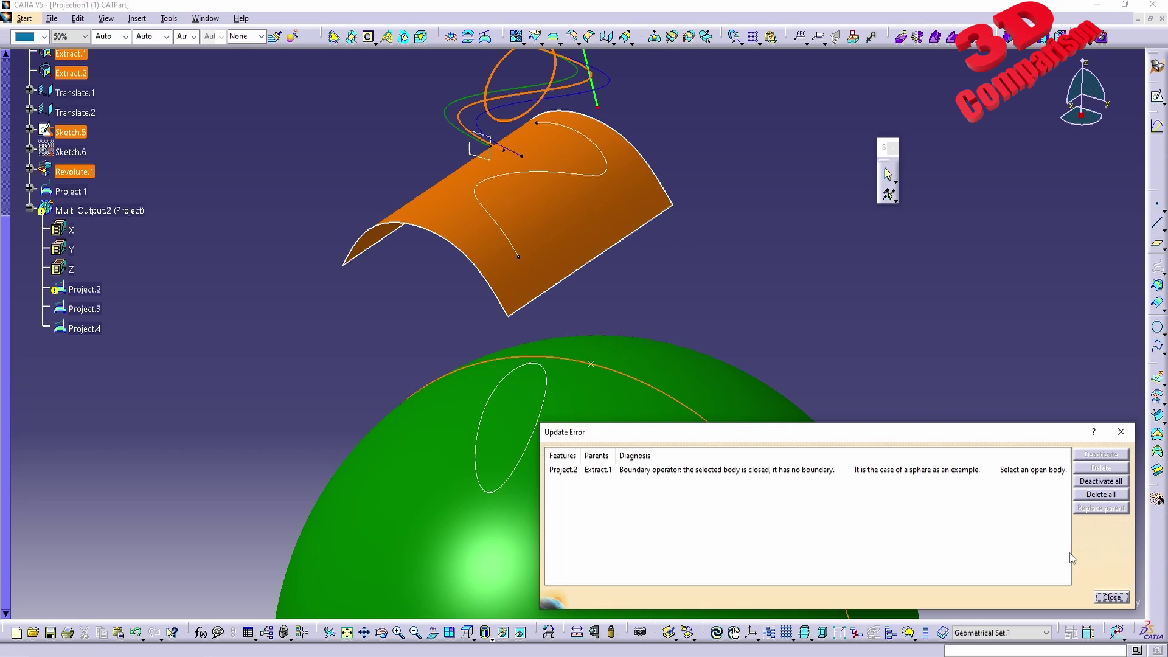
left_click(1110, 598)
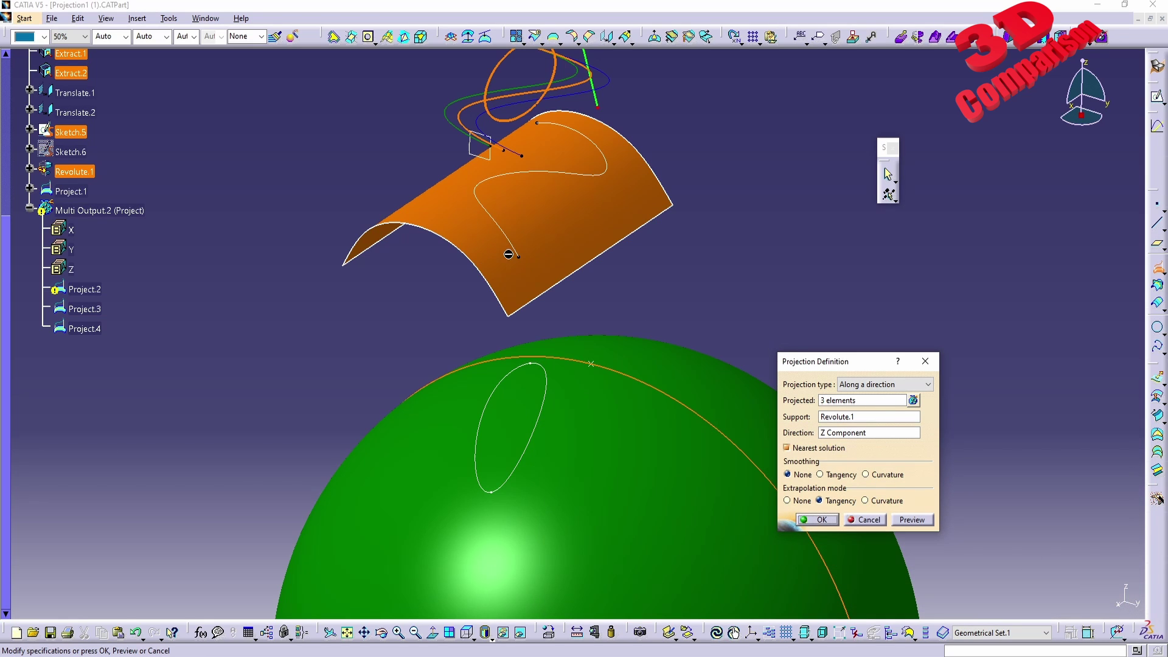
left_click(786, 500)
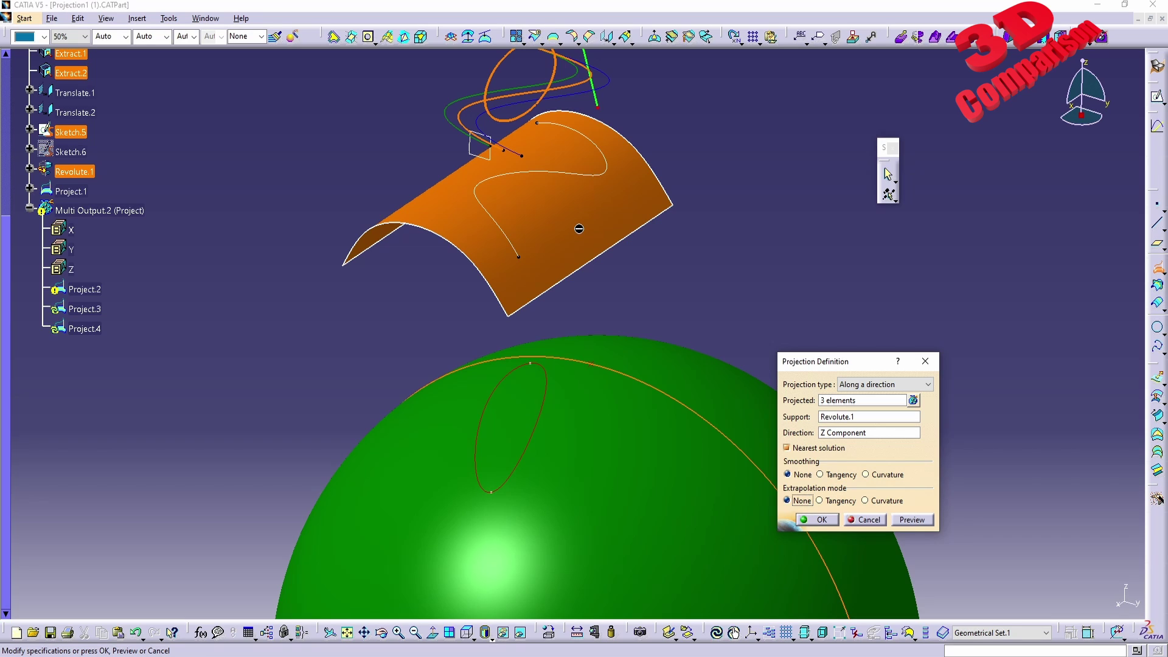
left_click(903, 521)
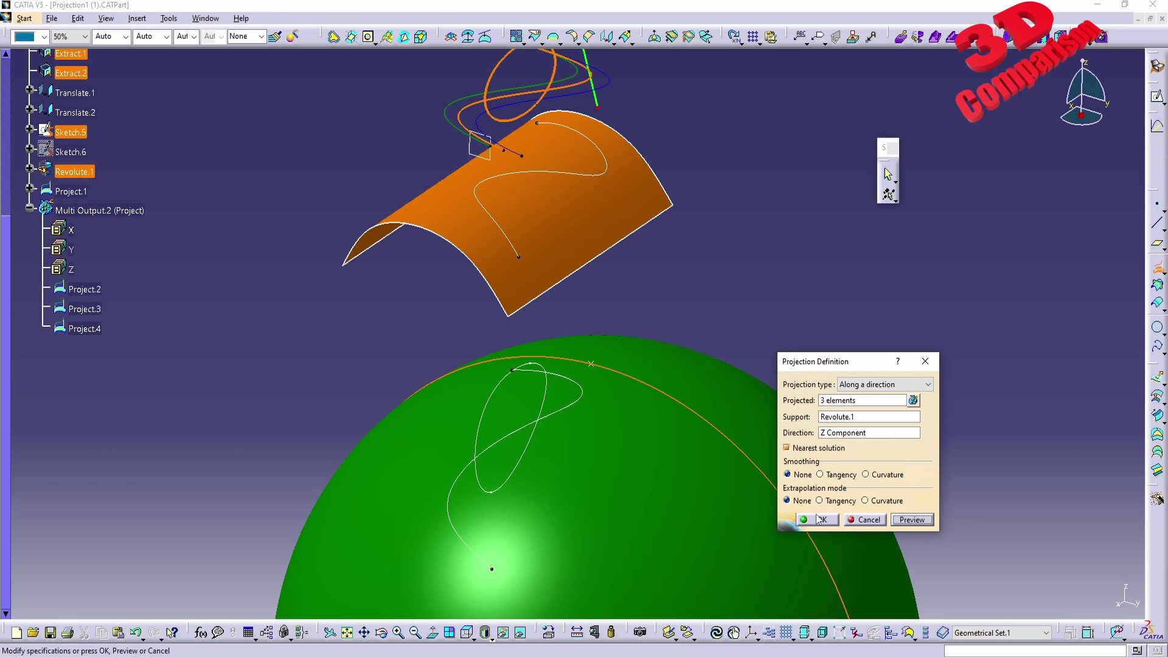
left_click(818, 520)
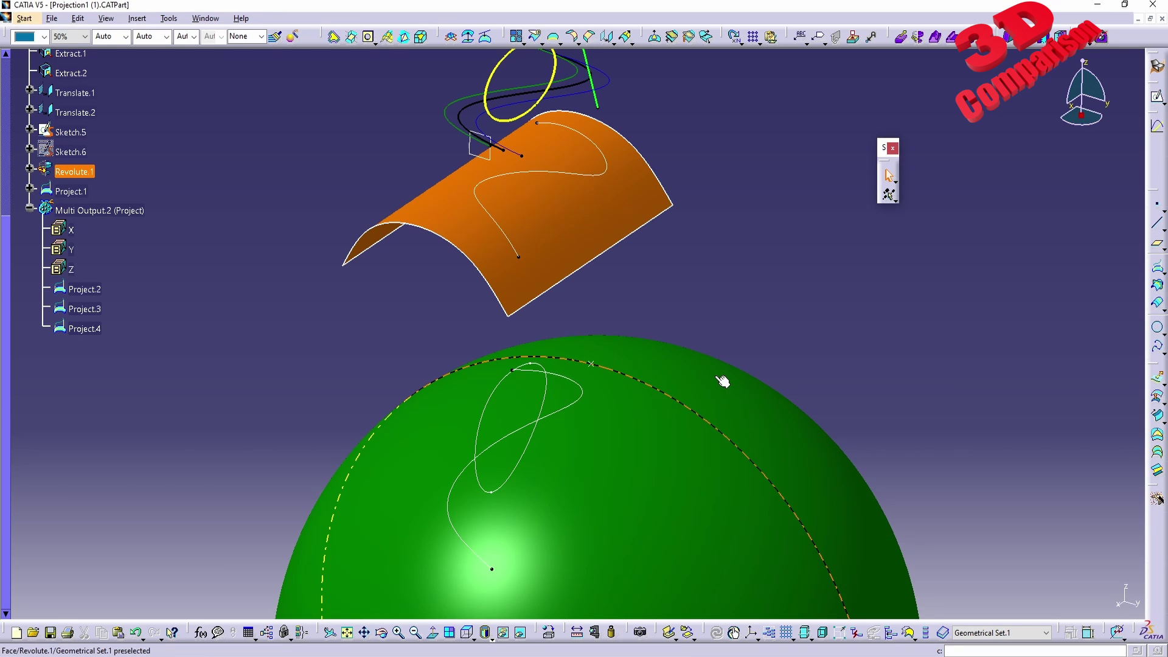